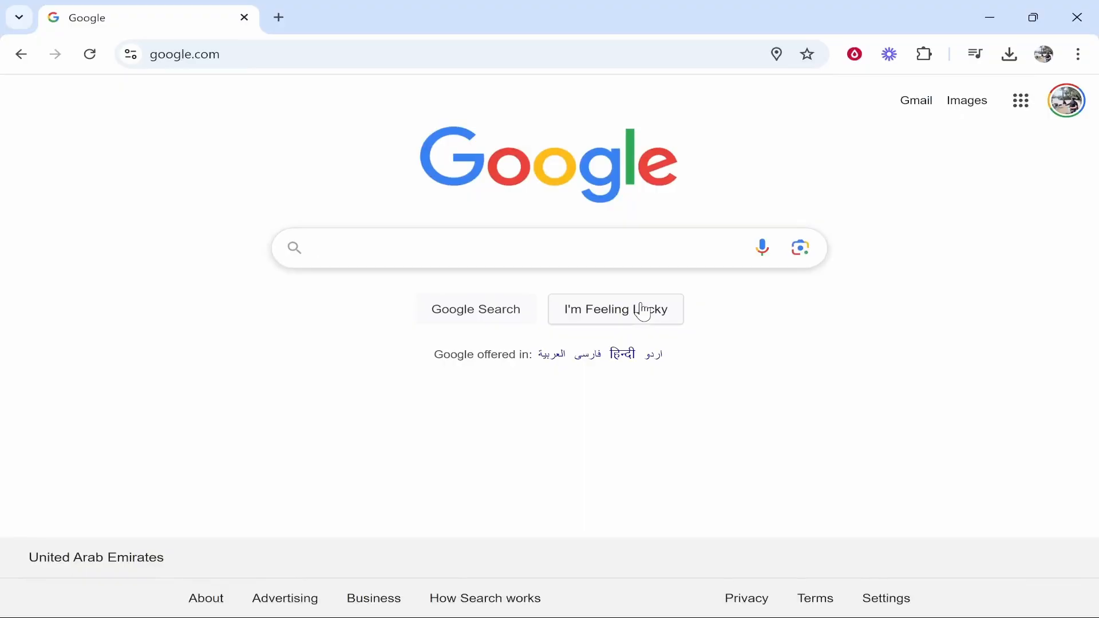
Step: Search Google for Google Earth Studio, open its website and launch the Earth Studio application
{"action": "type", "text": "le e"}
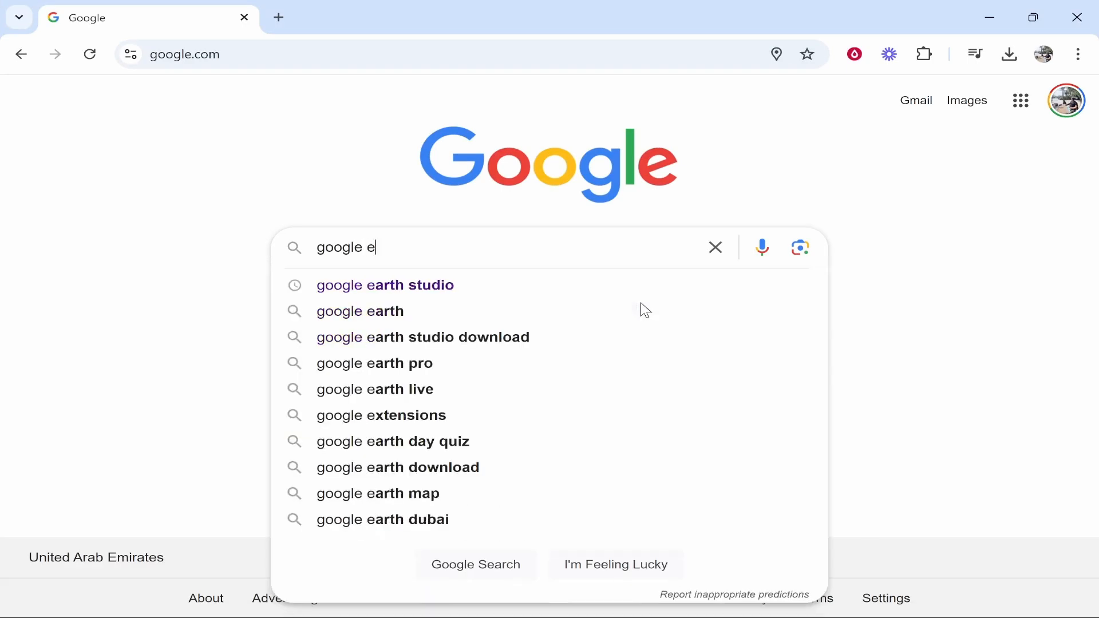
{"action": "key", "text": "Down"}
{"action": "key", "text": "Return"}
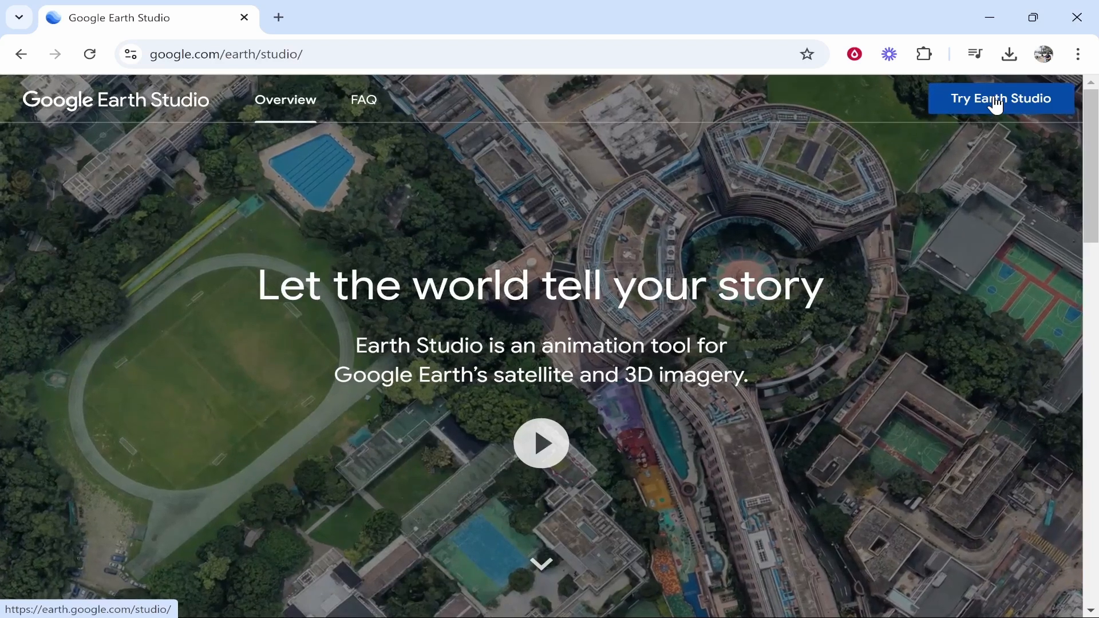
{"action": "left_click", "coordinate": [996, 105]}
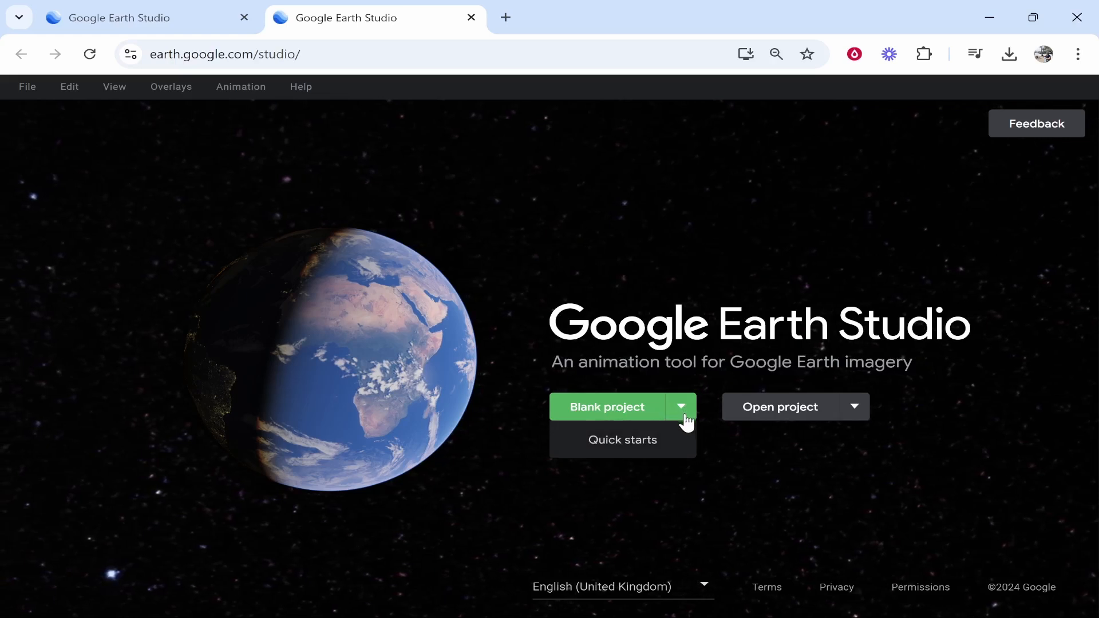
Step: Browse the quick-start templates and start a Fly-to and orbit project
{"action": "left_click", "coordinate": [637, 441]}
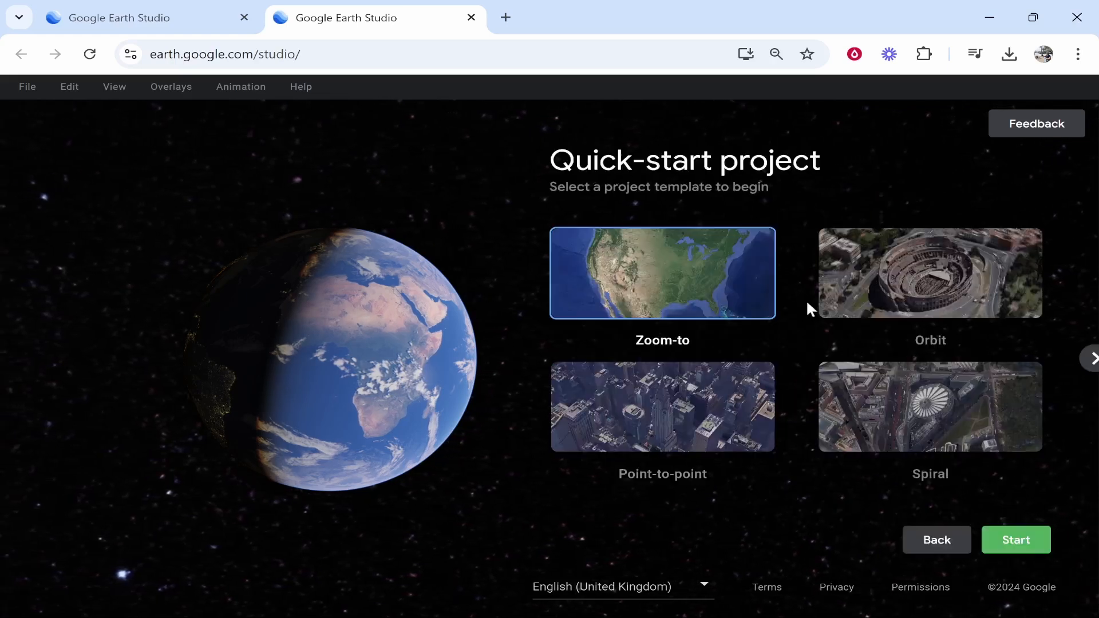
{"action": "left_click", "coordinate": [1090, 359]}
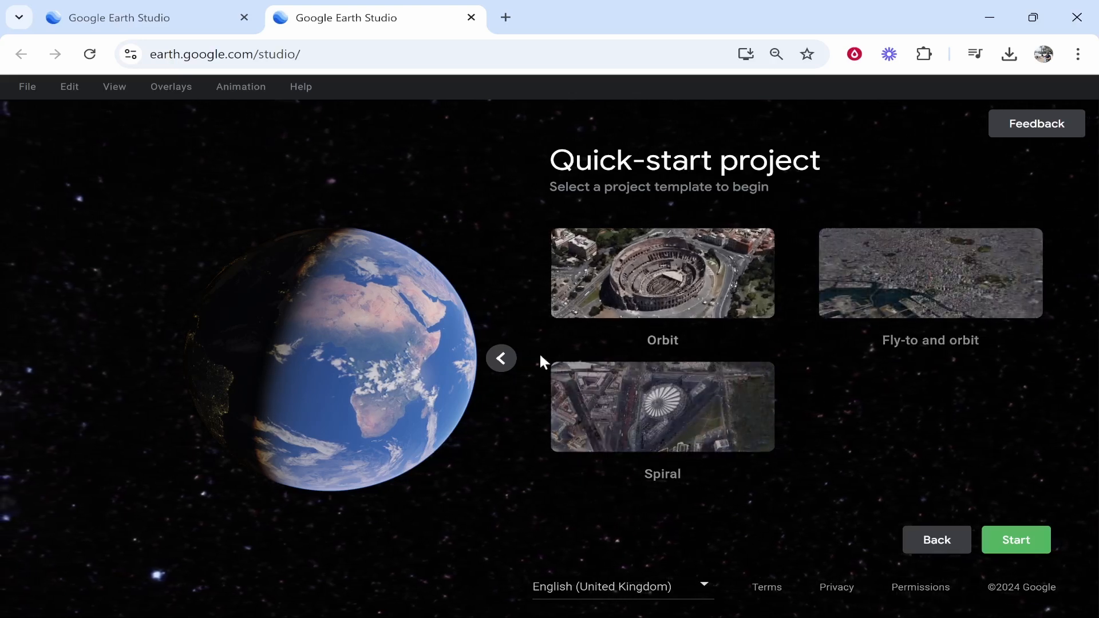
{"action": "left_click", "coordinate": [505, 354]}
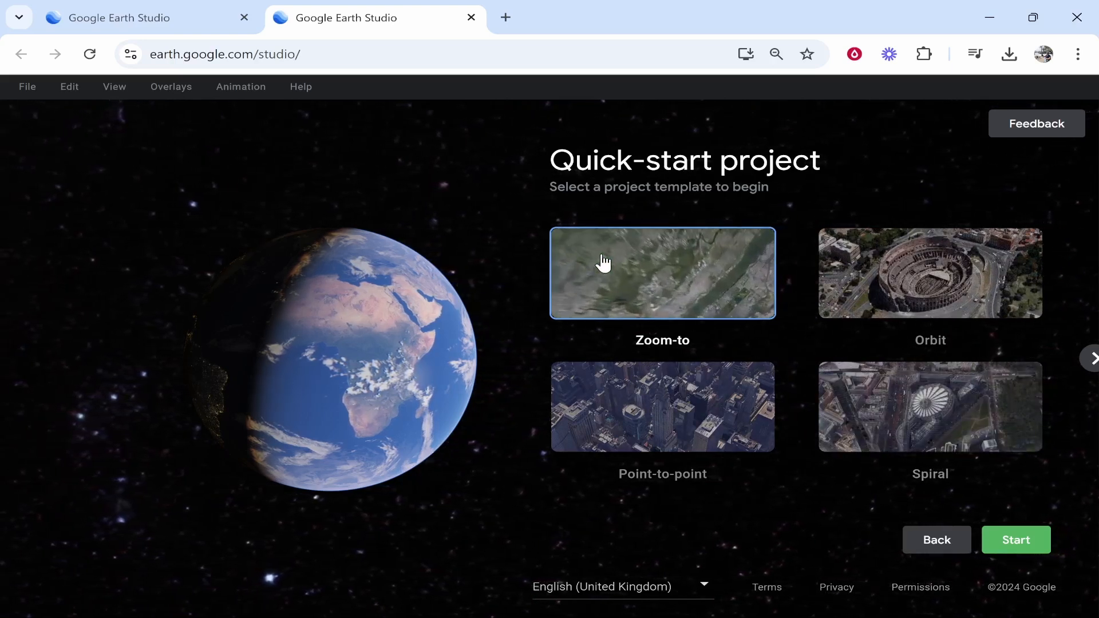
{"action": "left_click", "coordinate": [1090, 358]}
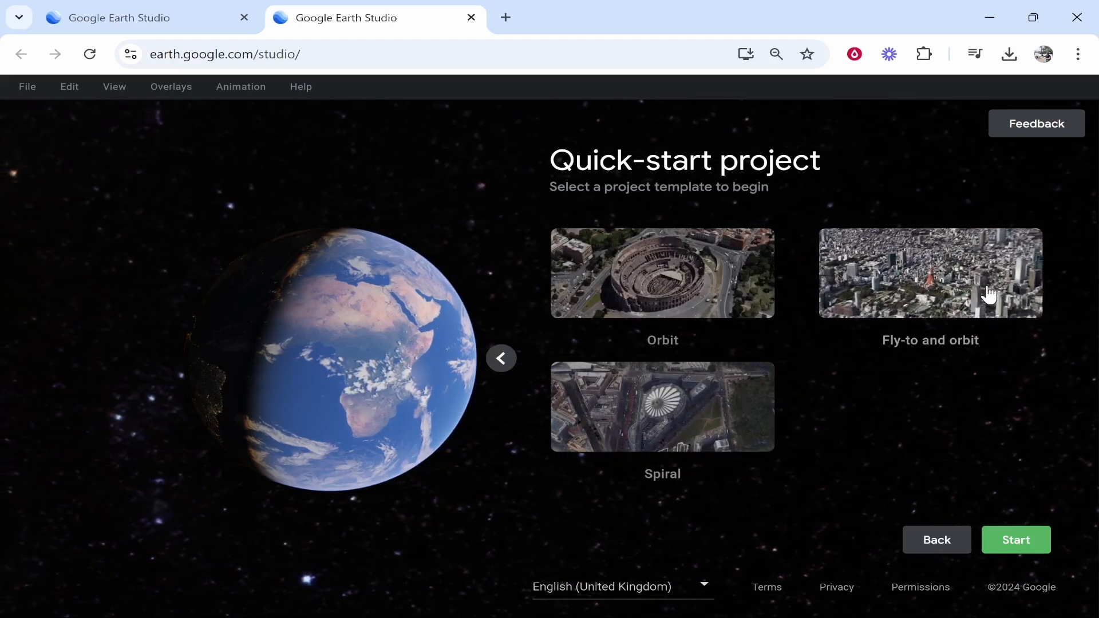
{"action": "left_click", "coordinate": [950, 280]}
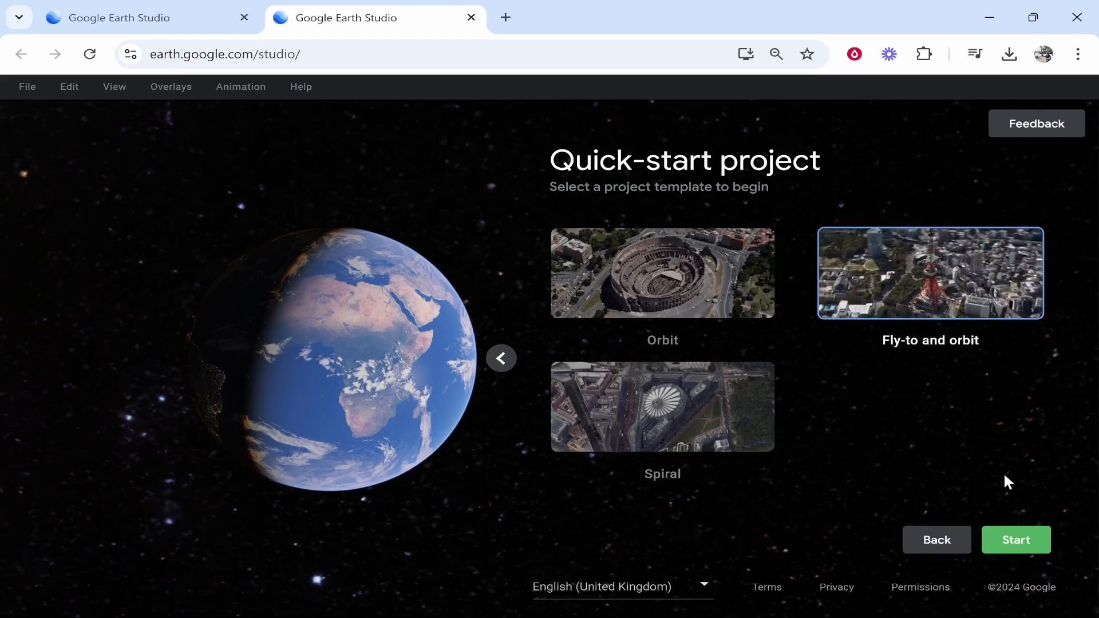
{"action": "left_click", "coordinate": [1025, 541]}
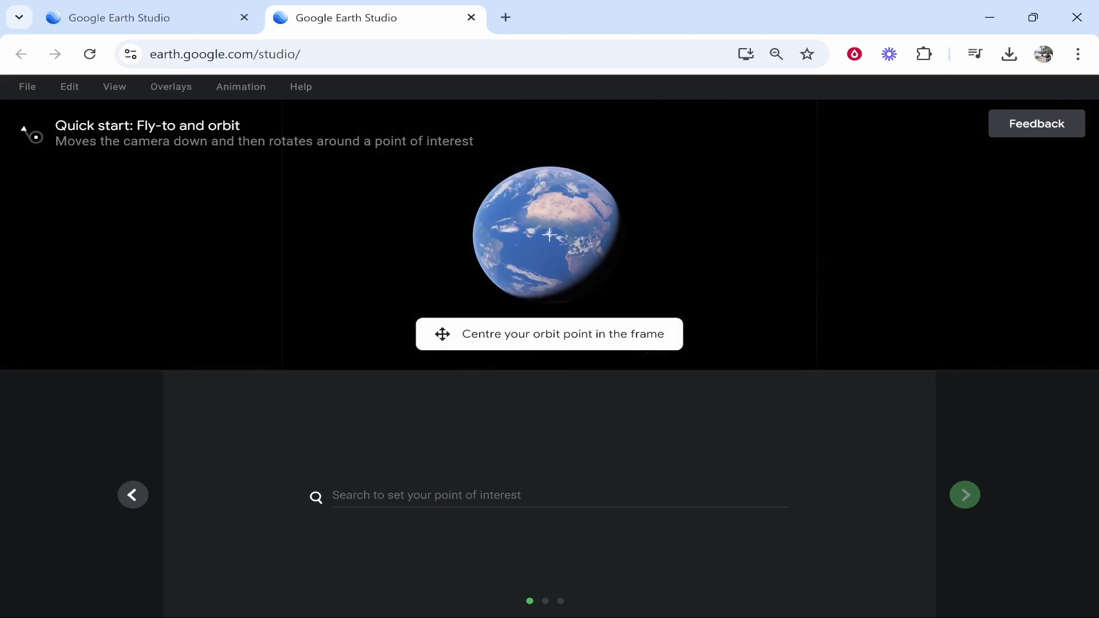
Step: Search for Big Ben, London, UK and set it as the point of interest
{"action": "left_click", "coordinate": [457, 494]}
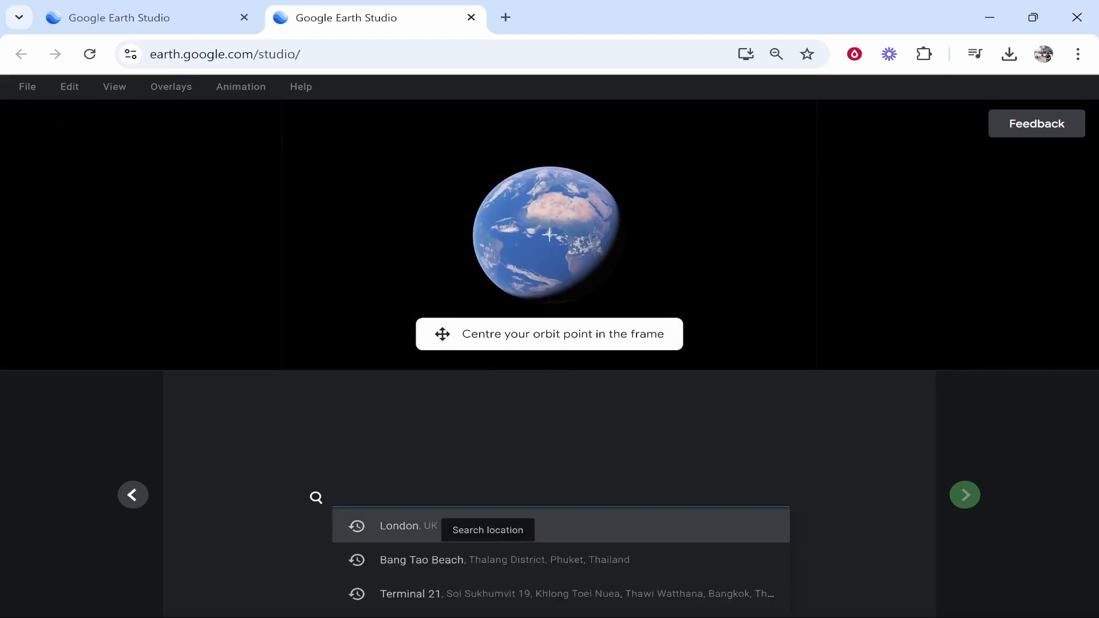
{"action": "type", "text": "bi"}
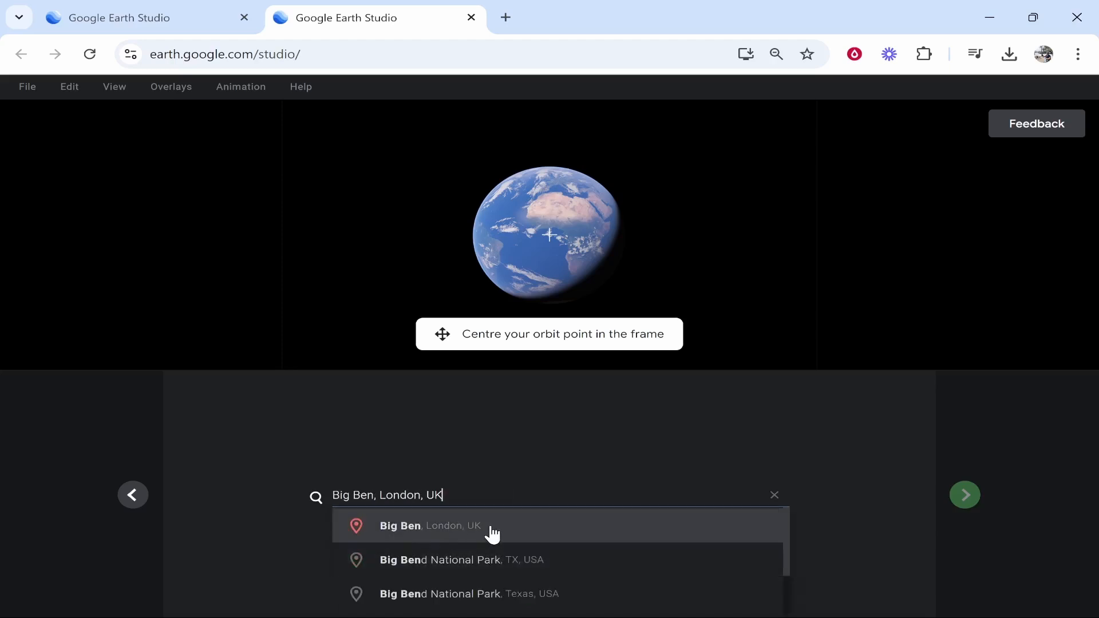
{"action": "left_click", "coordinate": [492, 529]}
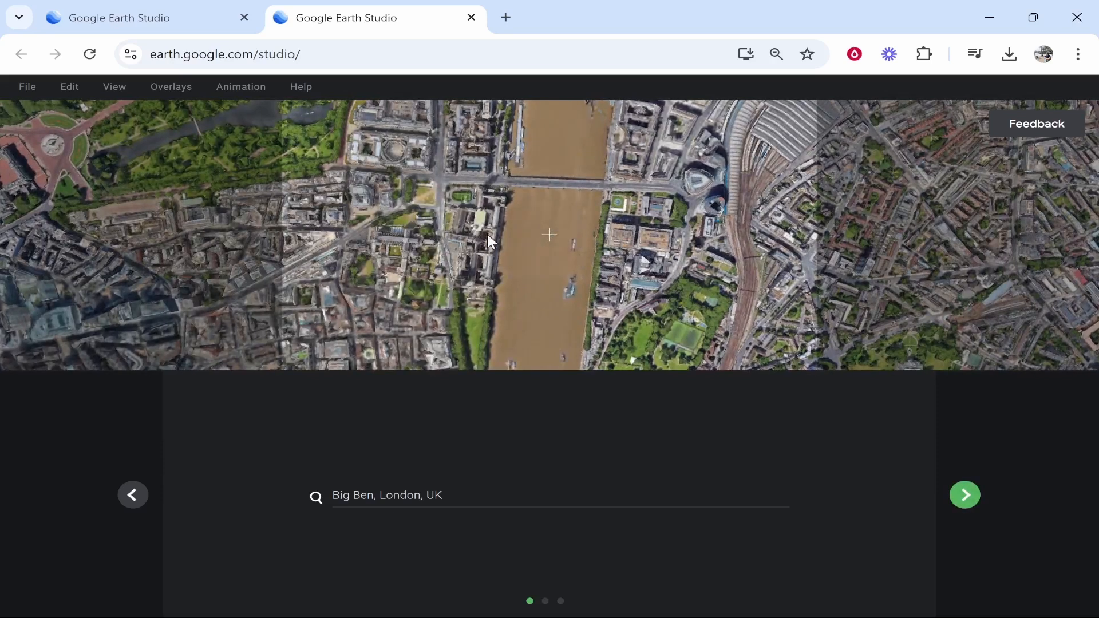
Step: Centre the orbit point on the London Eye beside the river and continue to the orbit settings
{"action": "left_click_drag", "start_coordinate": [532, 150], "coordinate": [559, 252]}
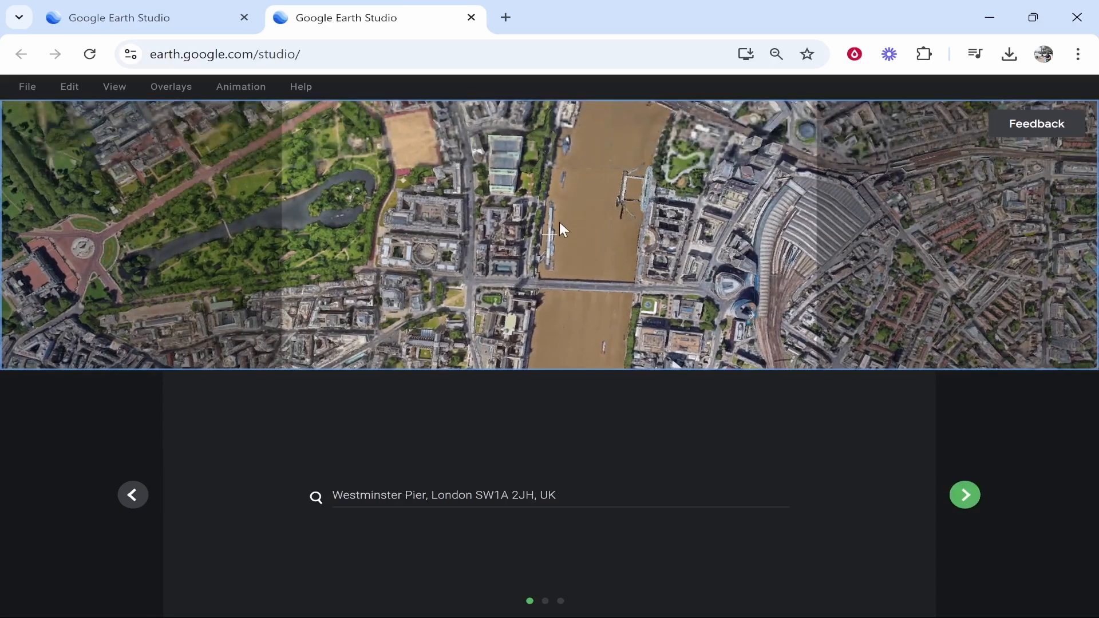
{"action": "scroll", "coordinate": [618, 196], "scroll_direction": "up", "scroll_amount": 5}
{"action": "left_click_drag", "start_coordinate": [618, 196], "coordinate": [421, 231]}
{"action": "scroll", "coordinate": [422, 230], "scroll_direction": "down", "scroll_amount": 5}
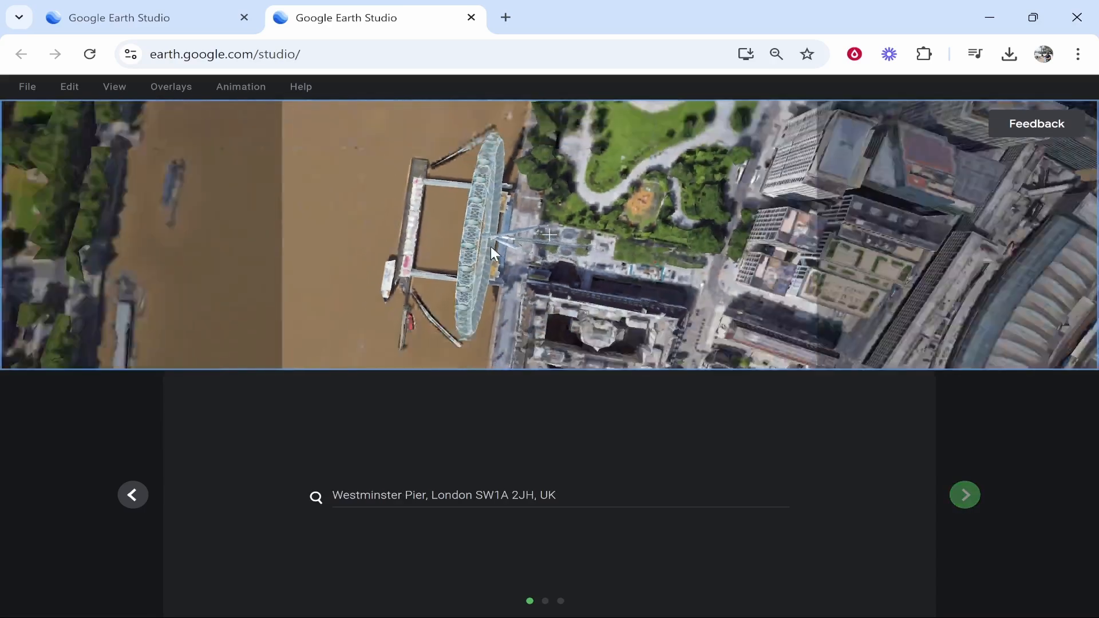
{"action": "left_click_drag", "start_coordinate": [491, 246], "coordinate": [516, 234]}
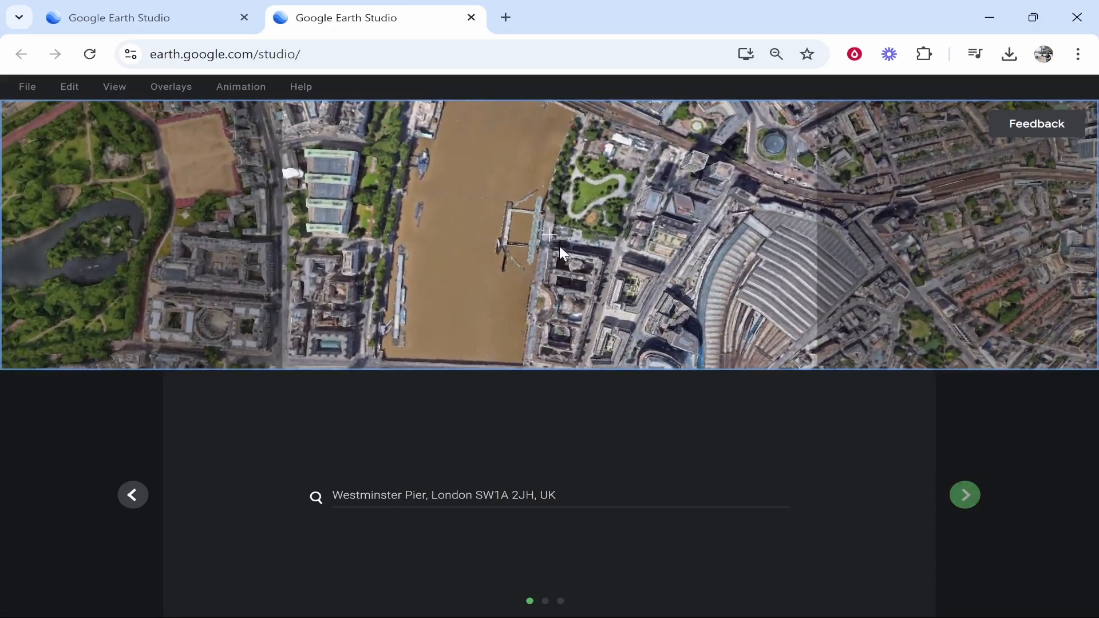
{"action": "scroll", "coordinate": [559, 246], "scroll_direction": "down", "scroll_amount": 3}
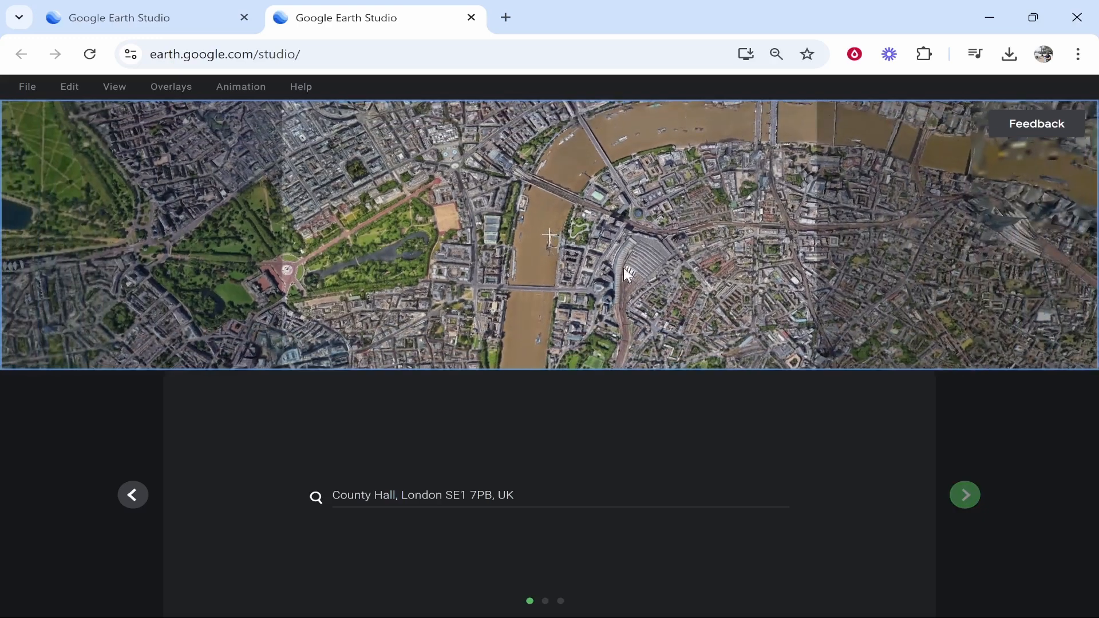
{"action": "scroll", "coordinate": [571, 251], "scroll_direction": "up", "scroll_amount": 3}
{"action": "scroll", "coordinate": [571, 251], "scroll_direction": "up", "scroll_amount": 5}
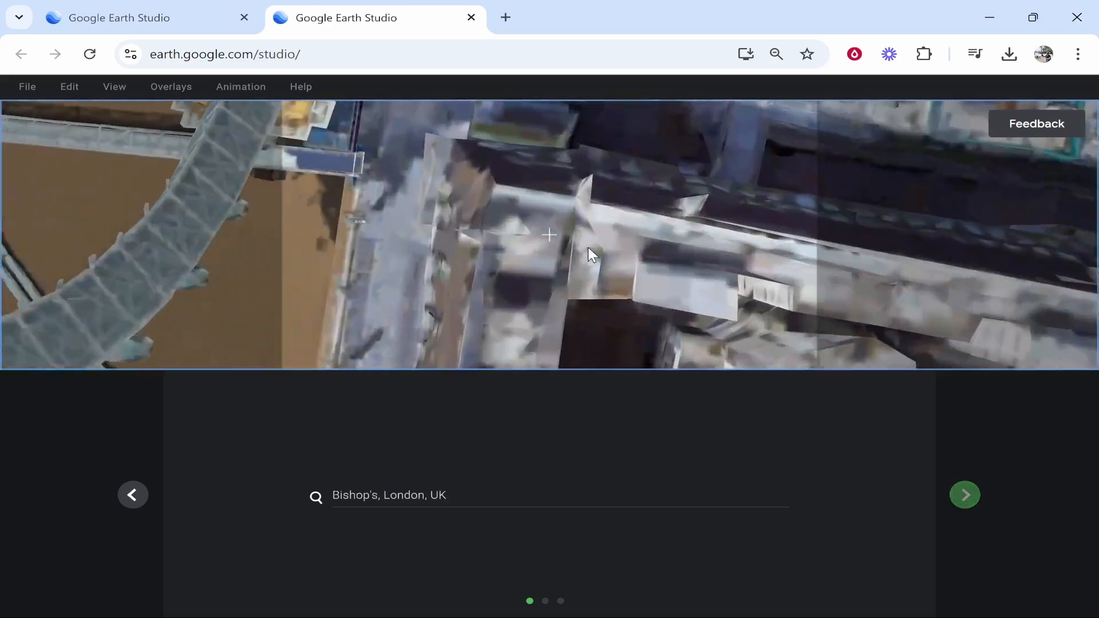
{"action": "left_click_drag", "start_coordinate": [495, 222], "coordinate": [550, 228]}
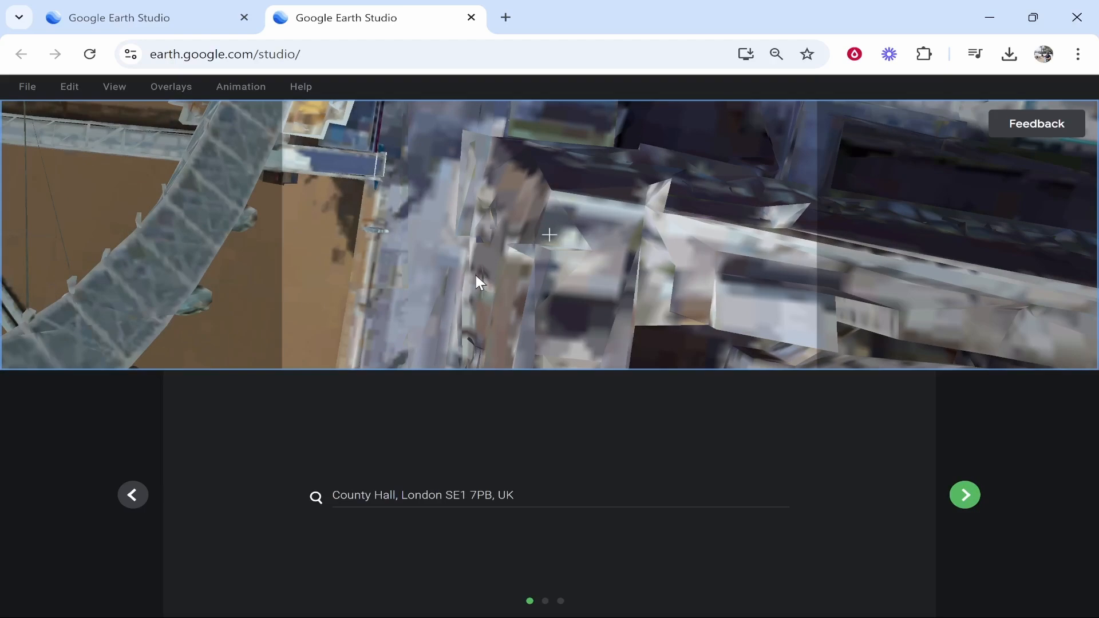
{"action": "scroll", "coordinate": [485, 258], "scroll_direction": "down", "scroll_amount": 3}
{"action": "left_click_drag", "start_coordinate": [487, 248], "coordinate": [562, 257]}
{"action": "scroll", "coordinate": [654, 261], "scroll_direction": "down", "scroll_amount": 3}
{"action": "scroll", "coordinate": [656, 272], "scroll_direction": "down", "scroll_amount": 1}
{"action": "scroll", "coordinate": [536, 283], "scroll_direction": "down", "scroll_amount": 3}
{"action": "scroll", "coordinate": [559, 297], "scroll_direction": "down", "scroll_amount": 1}
{"action": "scroll", "coordinate": [560, 297], "scroll_direction": "down", "scroll_amount": 1}
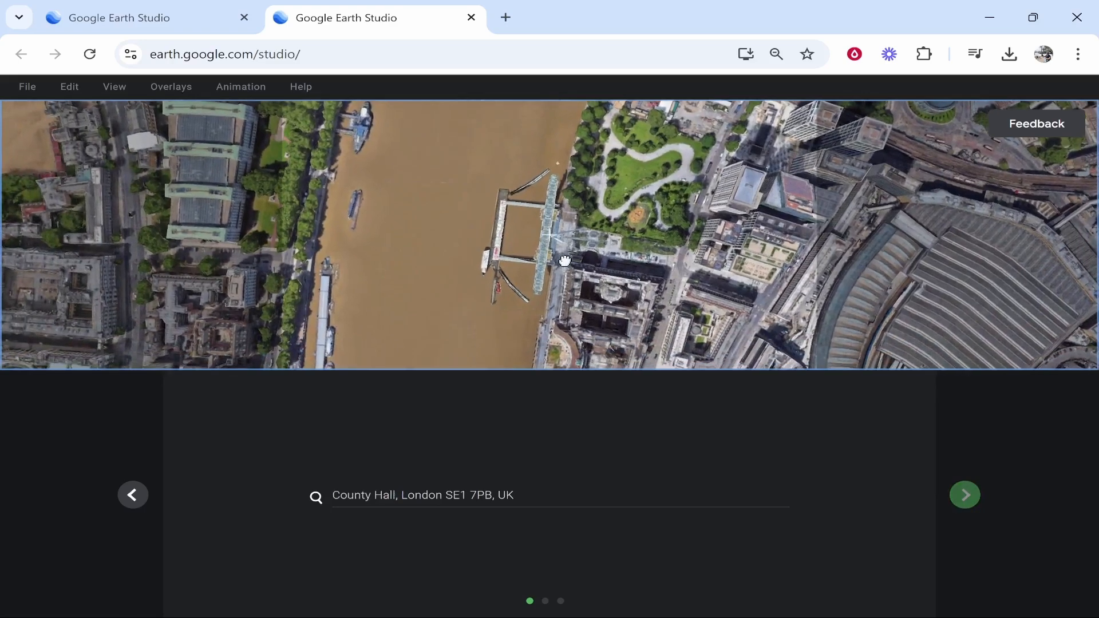
{"action": "left_click", "coordinate": [965, 496]}
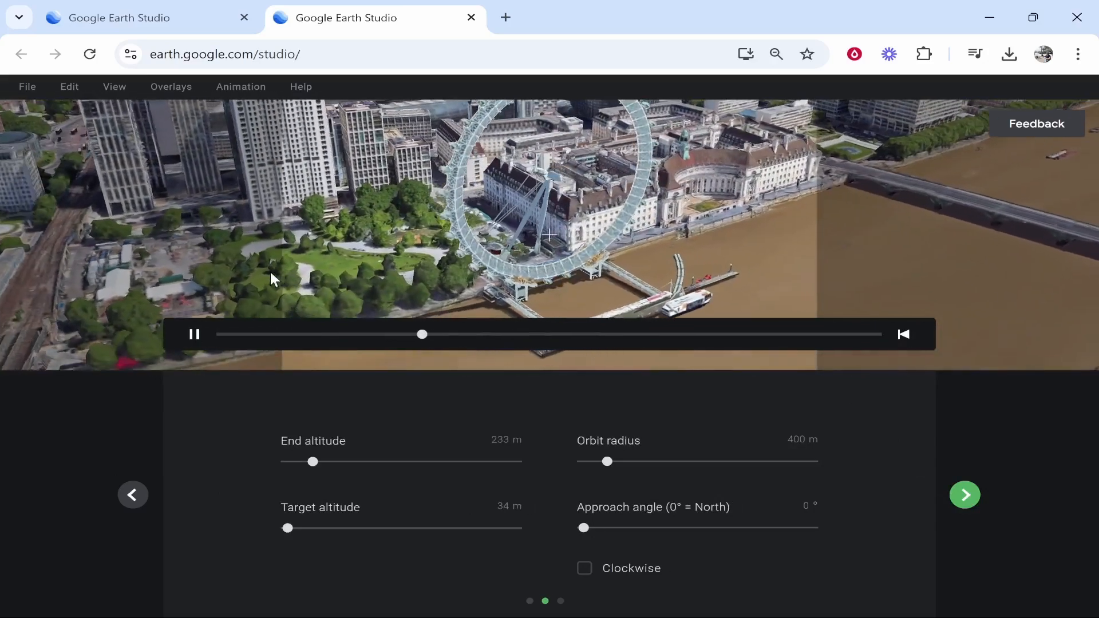
Step: Set the end altitude to 555 m, orbit radius to 1012 m and approach angle to 90°, enable clockwise rotation, and create the project
{"action": "left_click", "coordinate": [195, 335]}
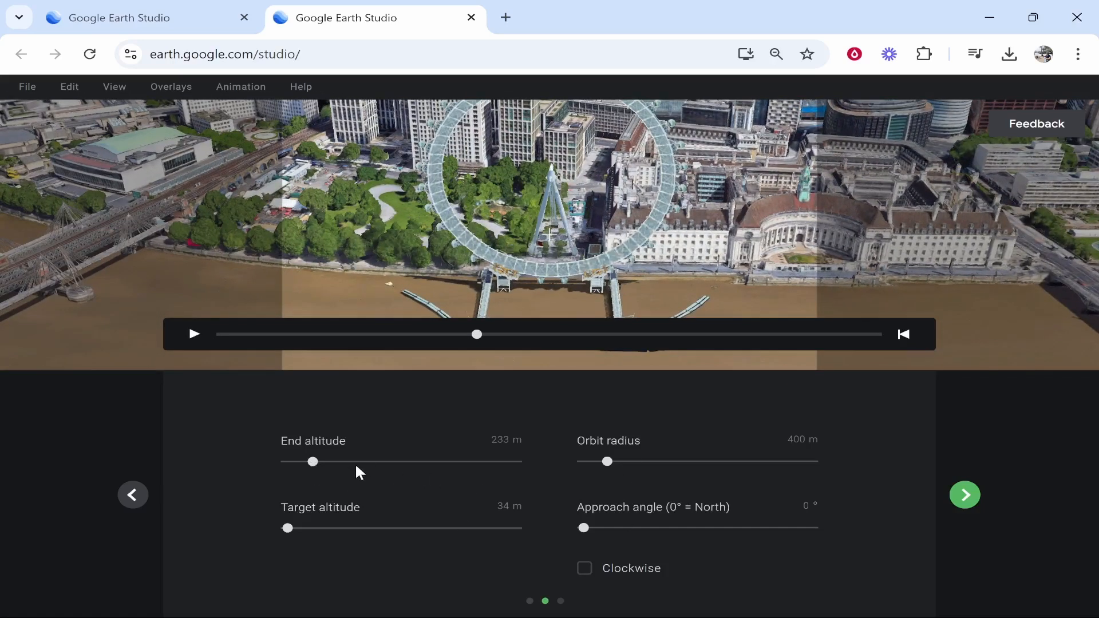
{"action": "left_click_drag", "start_coordinate": [315, 463], "coordinate": [355, 470]}
{"action": "mouse_move", "coordinate": [304, 531]}
{"action": "left_mouse_down"}
{"action": "mouse_move", "coordinate": [329, 527]}
{"action": "mouse_move", "coordinate": [288, 533]}
{"action": "left_mouse_up"}
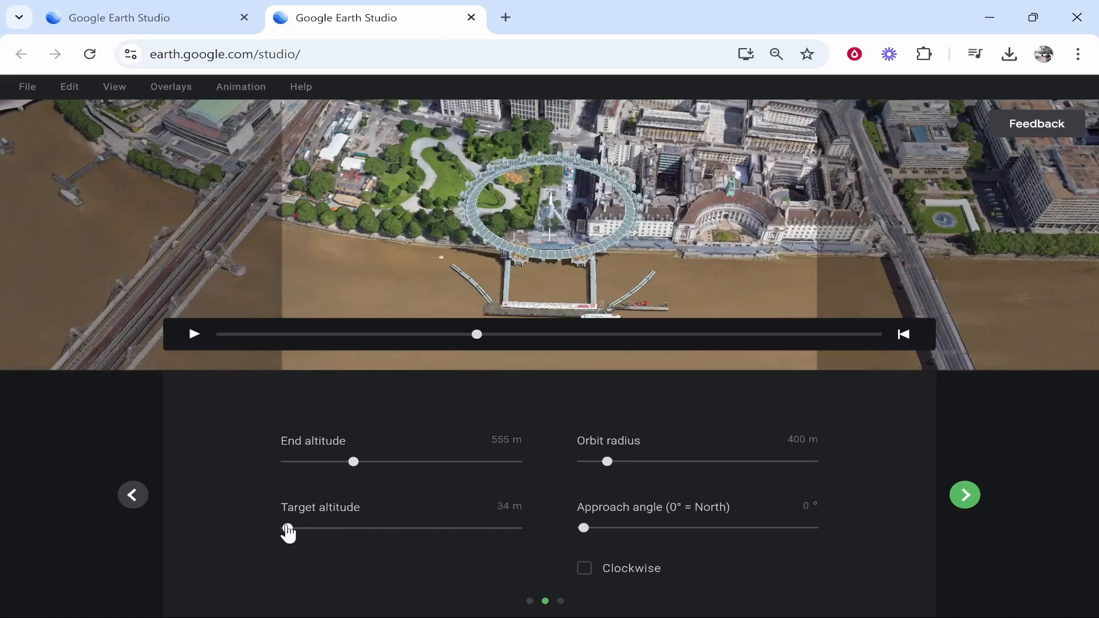
{"action": "left_click_drag", "start_coordinate": [616, 462], "coordinate": [656, 459]}
{"action": "left_click", "coordinate": [584, 577]}
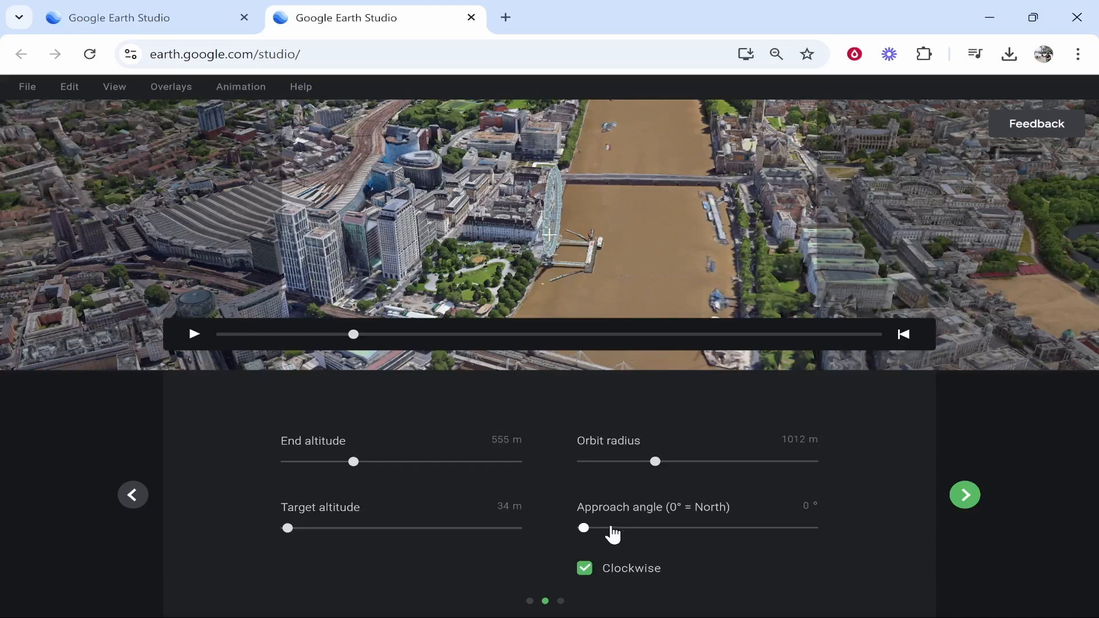
{"action": "left_click", "coordinate": [627, 528]}
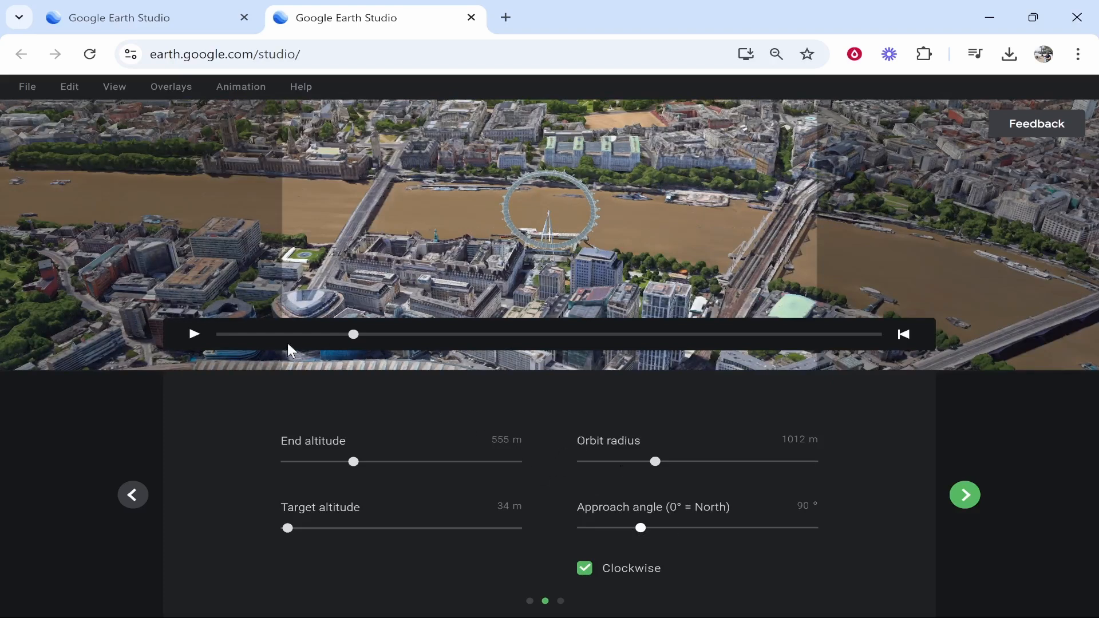
{"action": "left_click", "coordinate": [964, 496]}
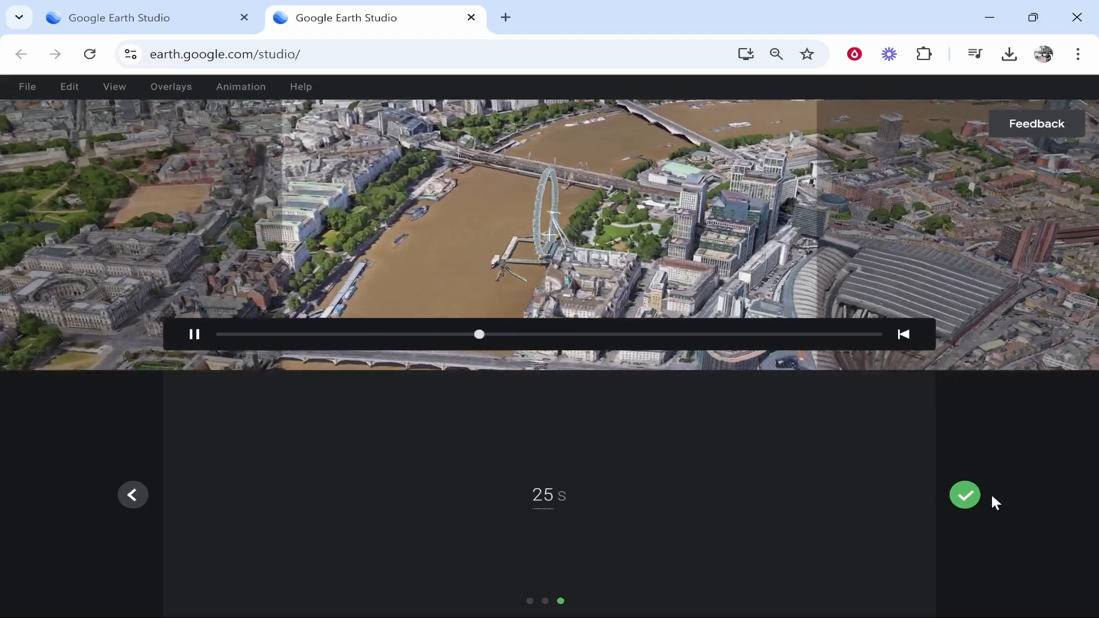
{"action": "left_click", "coordinate": [970, 499]}
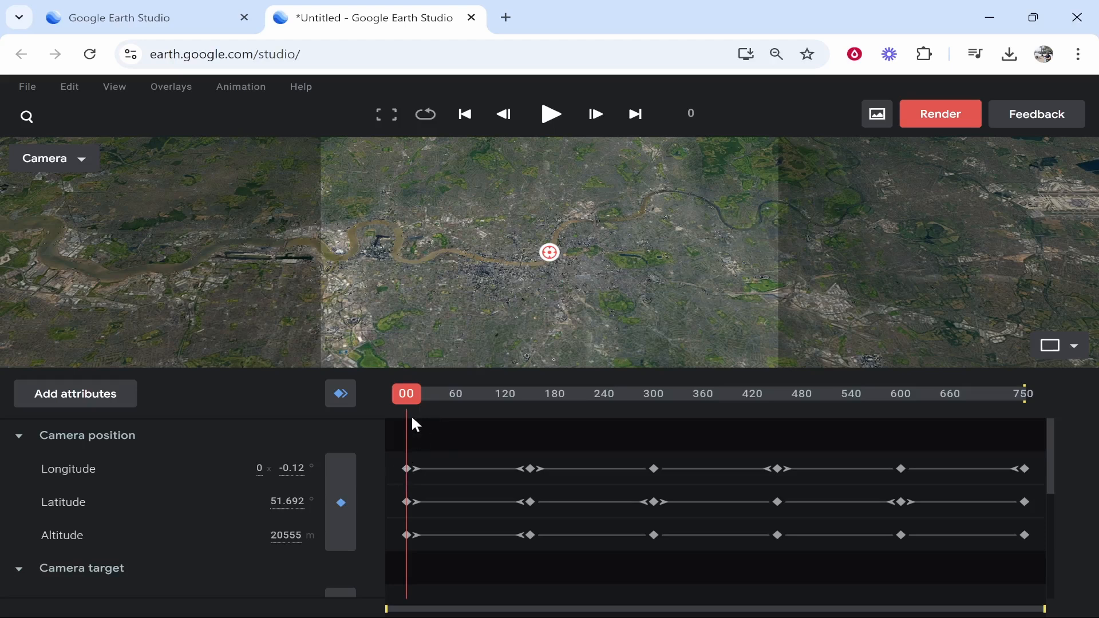
Step: Scrub through the timeline from the first frame to frame 733 to preview the camera movement
{"action": "left_click_drag", "start_coordinate": [408, 393], "coordinate": [496, 394]}
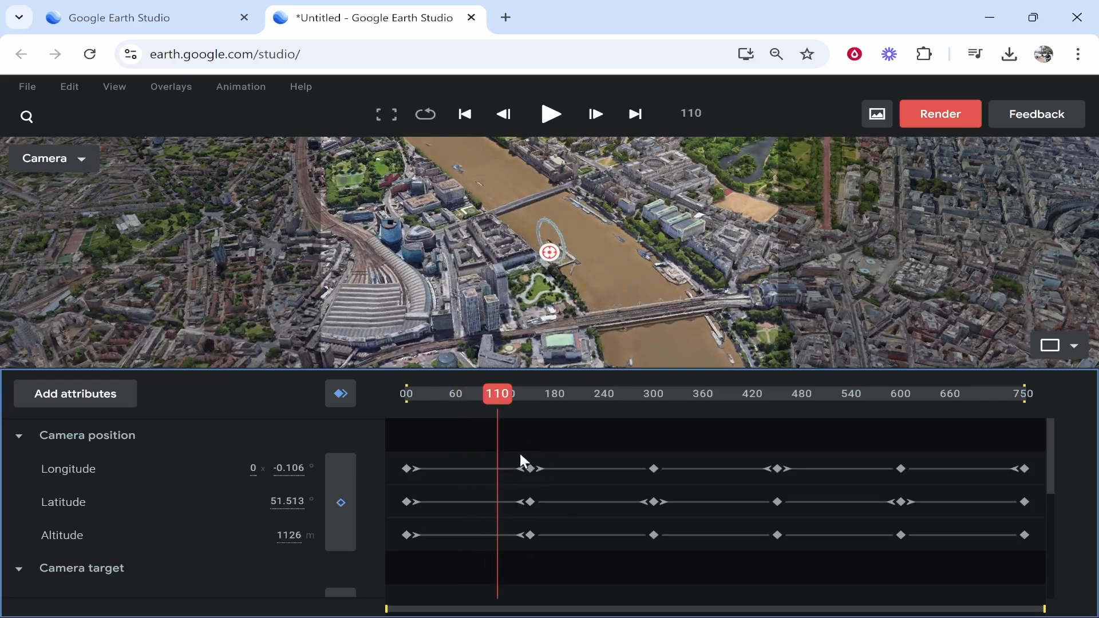
{"action": "left_click_drag", "start_coordinate": [506, 395], "coordinate": [1010, 393]}
{"action": "left_click", "coordinate": [655, 395]}
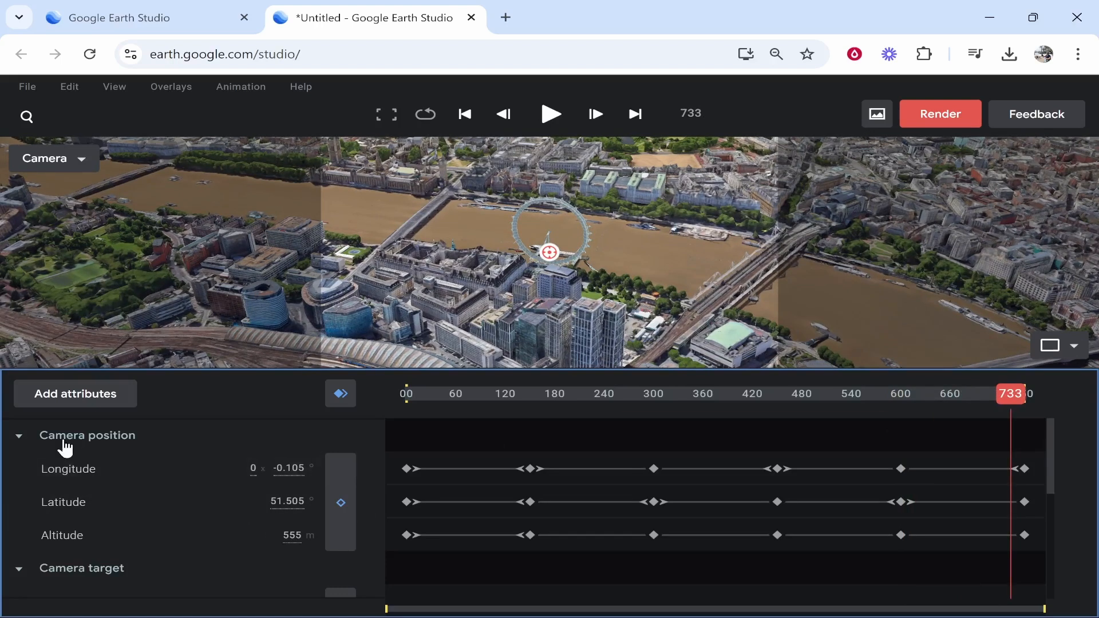
Step: Collapse the Camera position, Camera target and Camera rotation attribute groups
{"action": "left_click", "coordinate": [32, 444]}
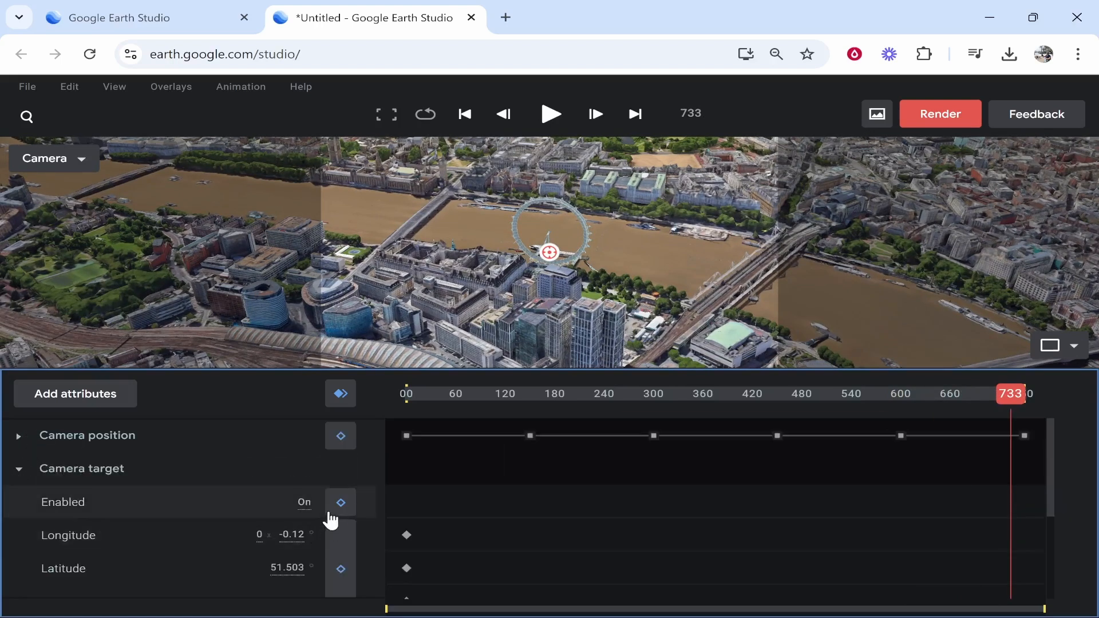
{"action": "scroll", "coordinate": [265, 510], "scroll_direction": "down", "scroll_amount": 3}
{"action": "left_click", "coordinate": [18, 508]}
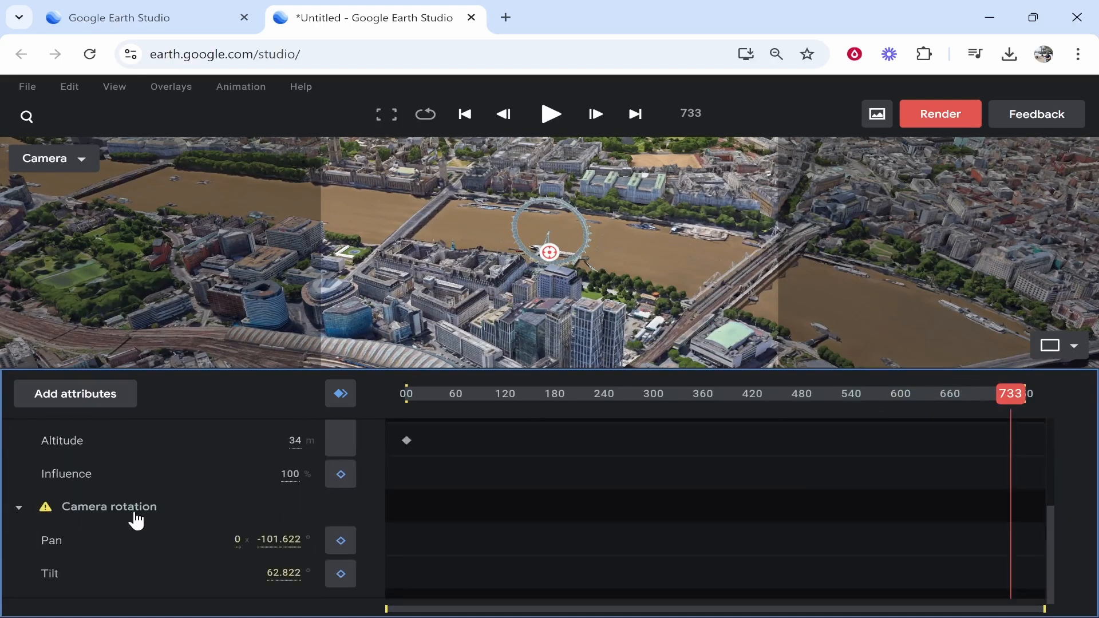
{"action": "scroll", "coordinate": [123, 555], "scroll_direction": "up", "scroll_amount": 4}
{"action": "left_click", "coordinate": [19, 470]}
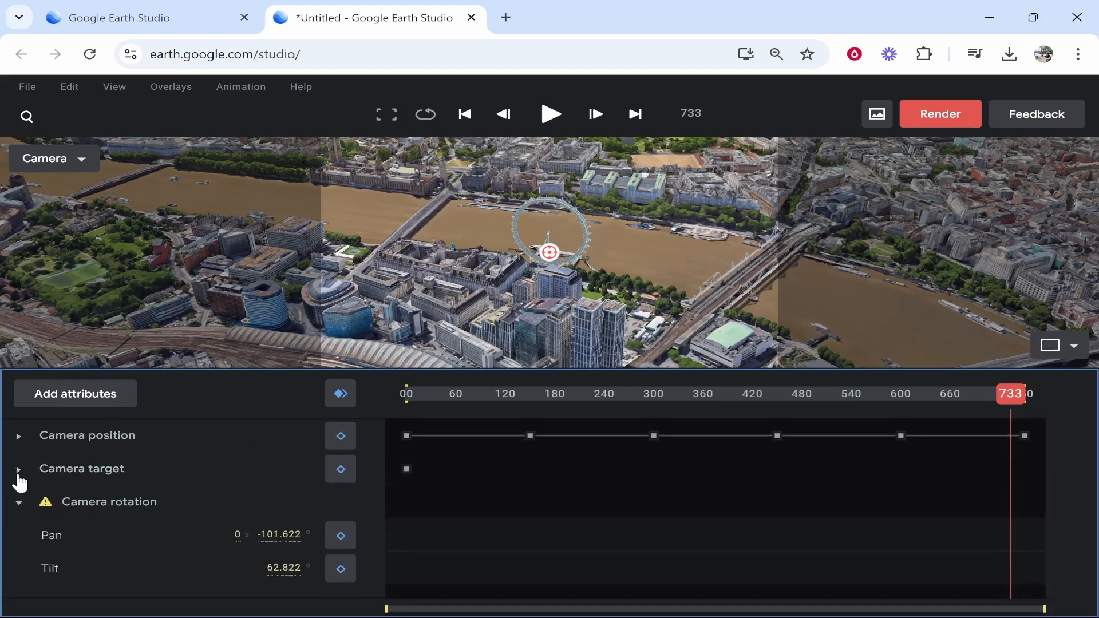
{"action": "left_click", "coordinate": [19, 502]}
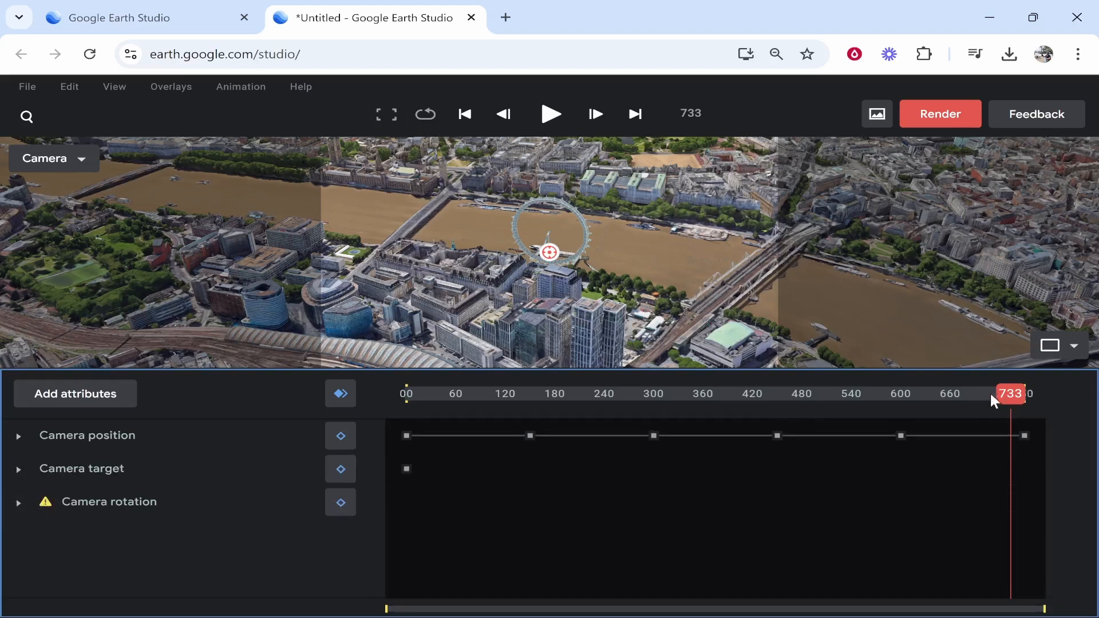
Step: Return to frame 0 and play the fly-to and orbit animation, pausing at frame 240
{"action": "left_click_drag", "start_coordinate": [991, 401], "coordinate": [375, 422]}
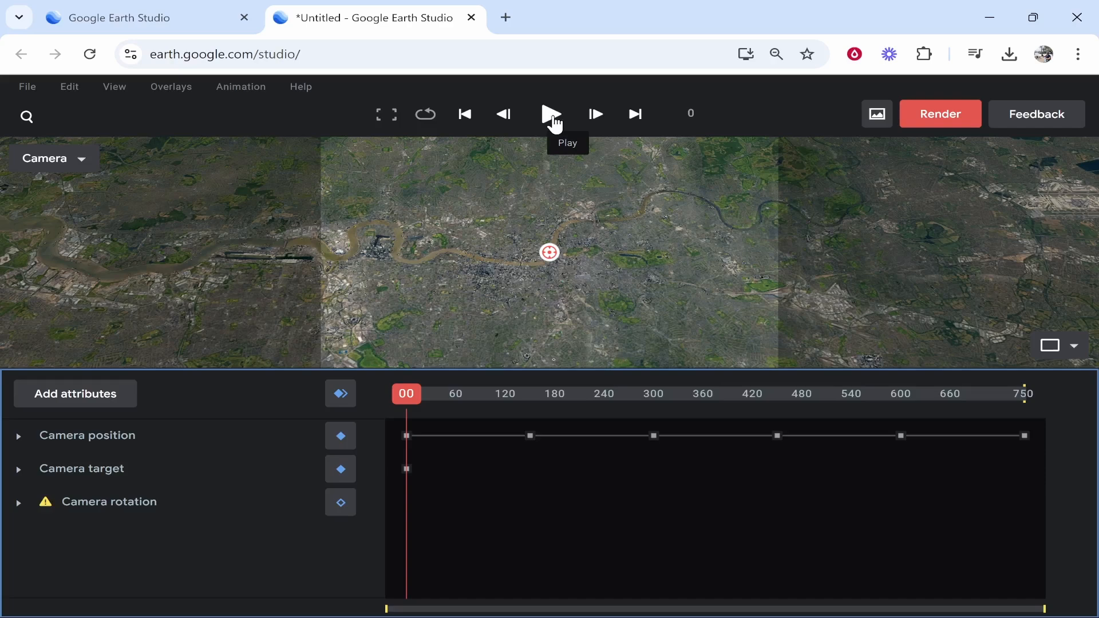
{"action": "left_click", "coordinate": [551, 115]}
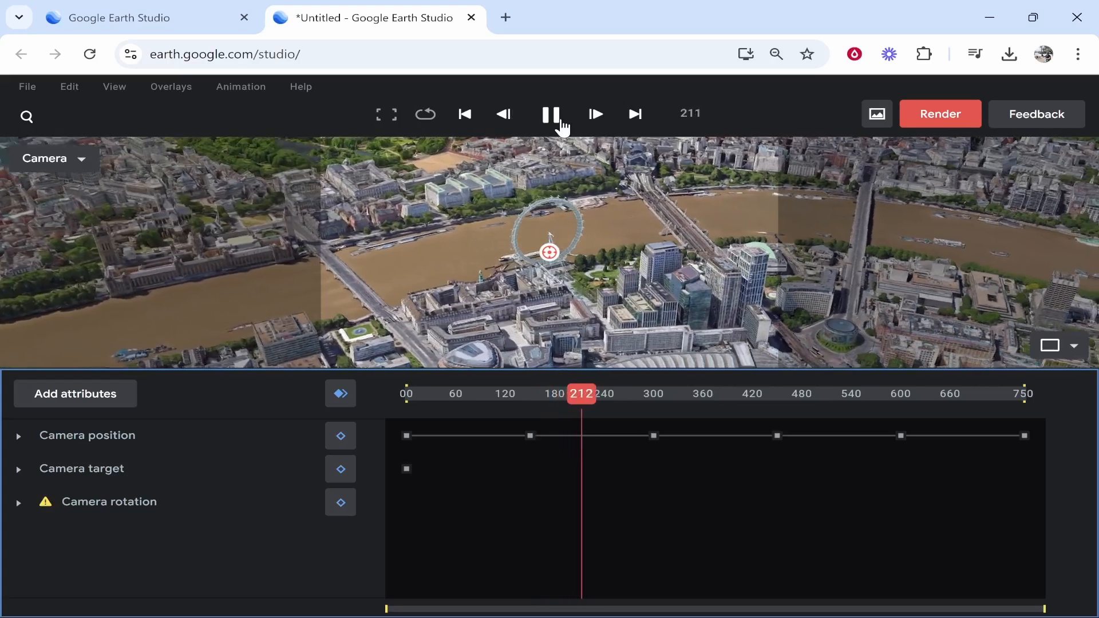
{"action": "left_click", "coordinate": [553, 117]}
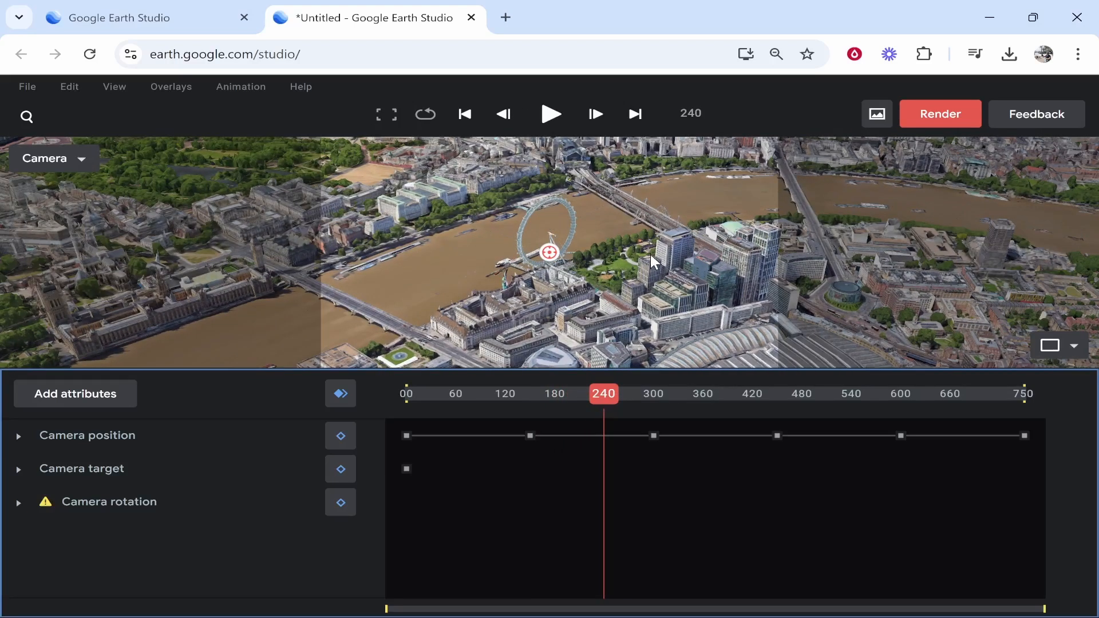
Step: Scrub the timeline forward from frame 240 past frame 584 to preview the orbit around the London Eye
{"action": "left_click_drag", "start_coordinate": [607, 401], "coordinate": [888, 372]}
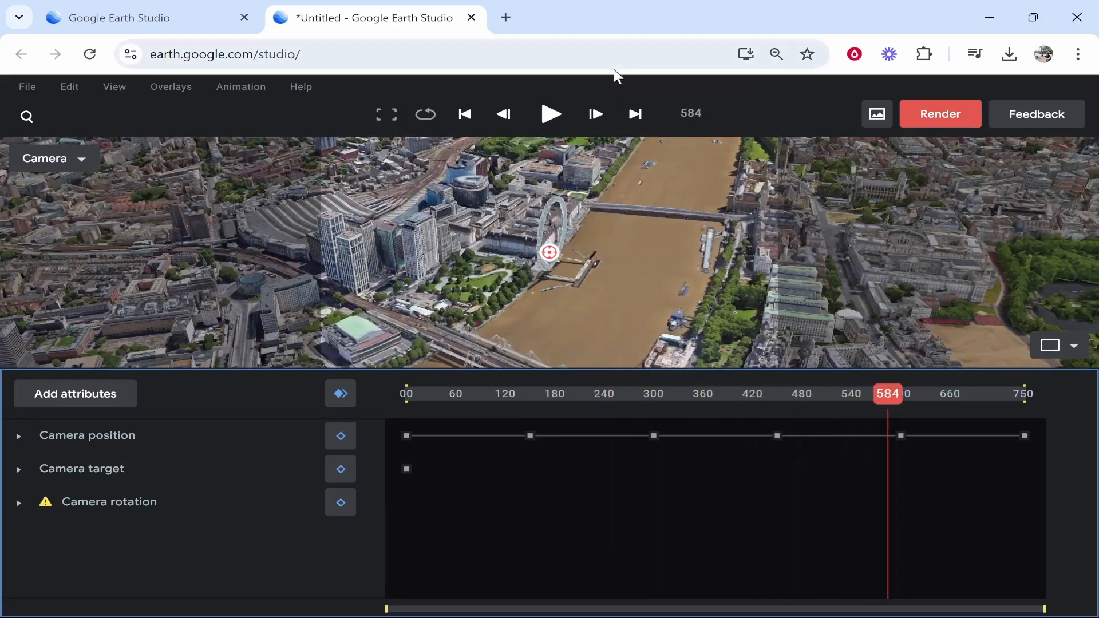
{"action": "left_click_drag", "start_coordinate": [896, 400], "coordinate": [934, 394]}
Step: Open the render settings, name the render "london" and dismiss the video rendering notice
{"action": "left_click", "coordinate": [931, 119]}
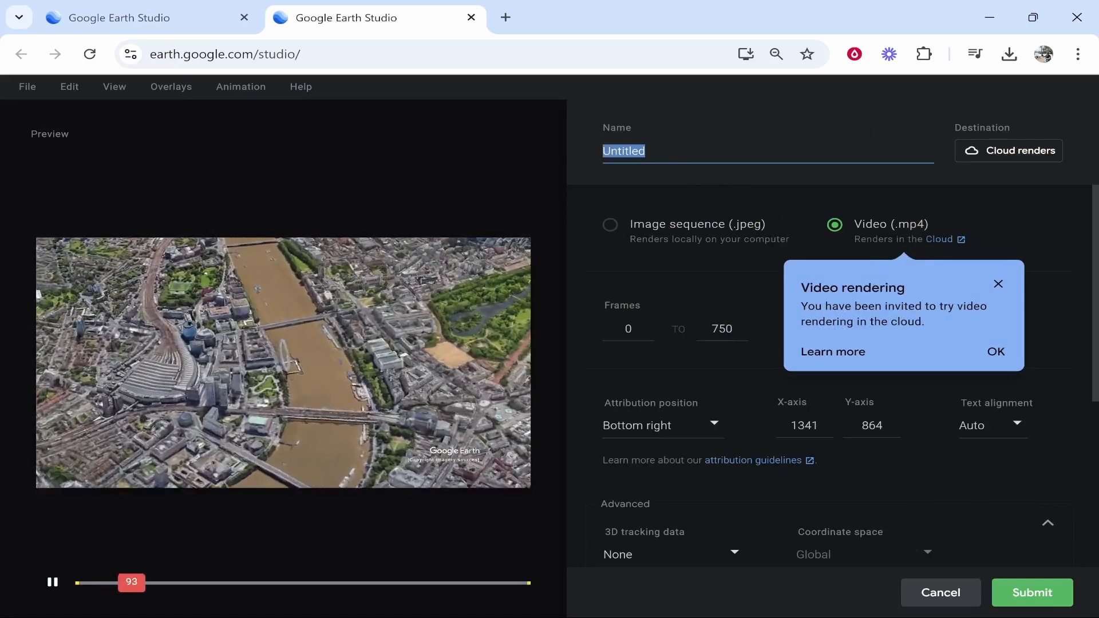
{"action": "left_click_drag", "start_coordinate": [650, 151], "coordinate": [599, 148]}
{"action": "type", "text": "london"}
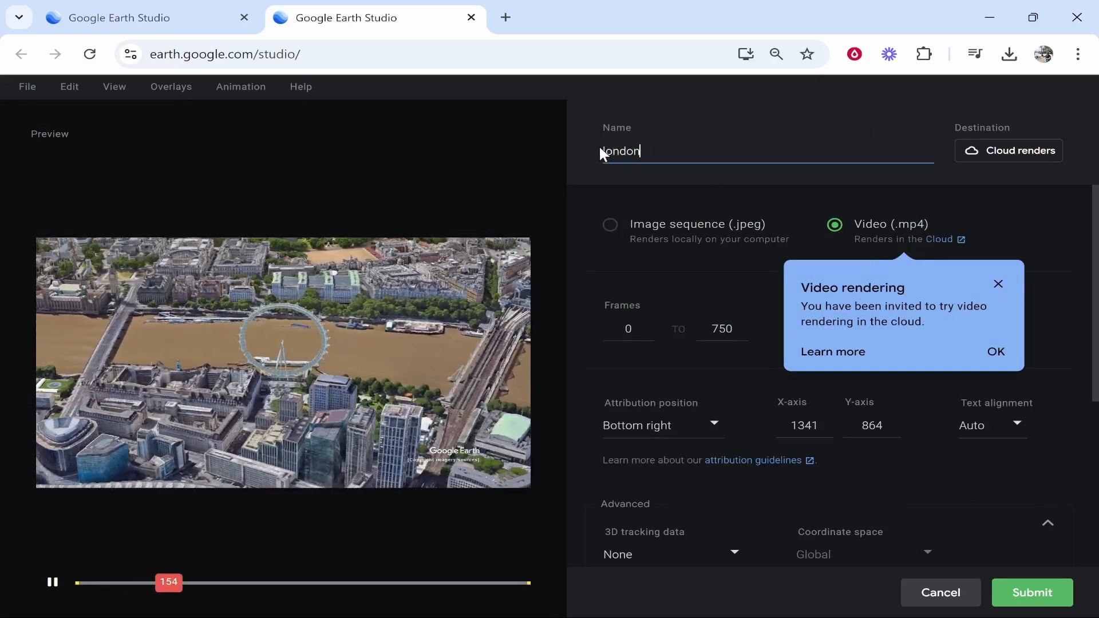
{"action": "left_click", "coordinate": [995, 350]}
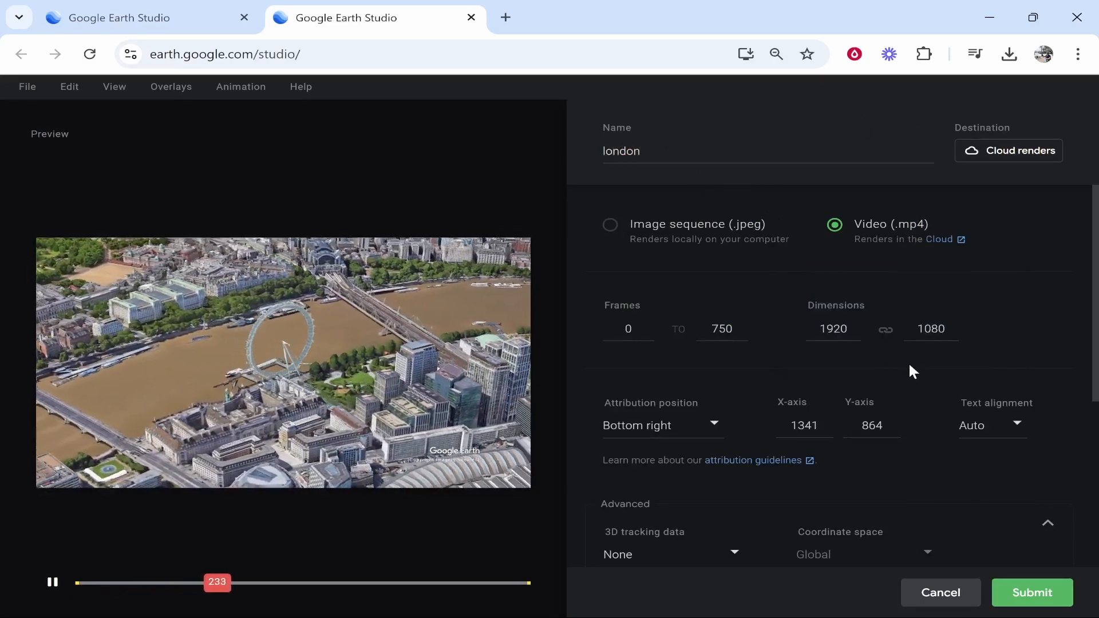
Step: Try the Exploration and Everything map styles in the advanced render settings and return the map style to Clean
{"action": "scroll", "coordinate": [907, 426], "scroll_direction": "down", "scroll_amount": 5}
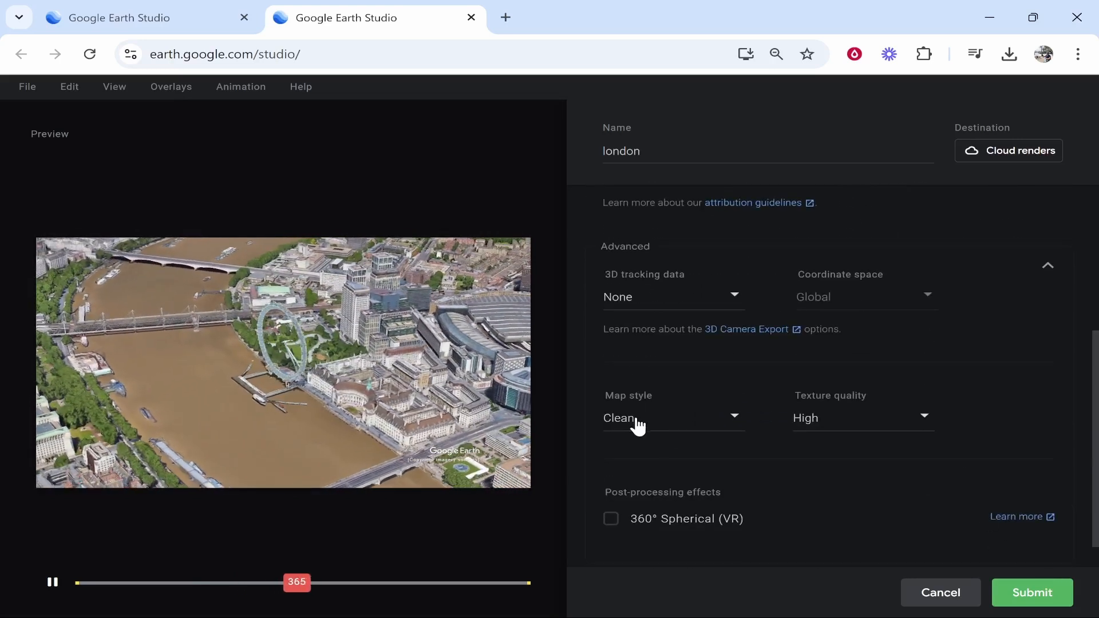
{"action": "left_click", "coordinate": [635, 421]}
{"action": "left_click", "coordinate": [659, 484]}
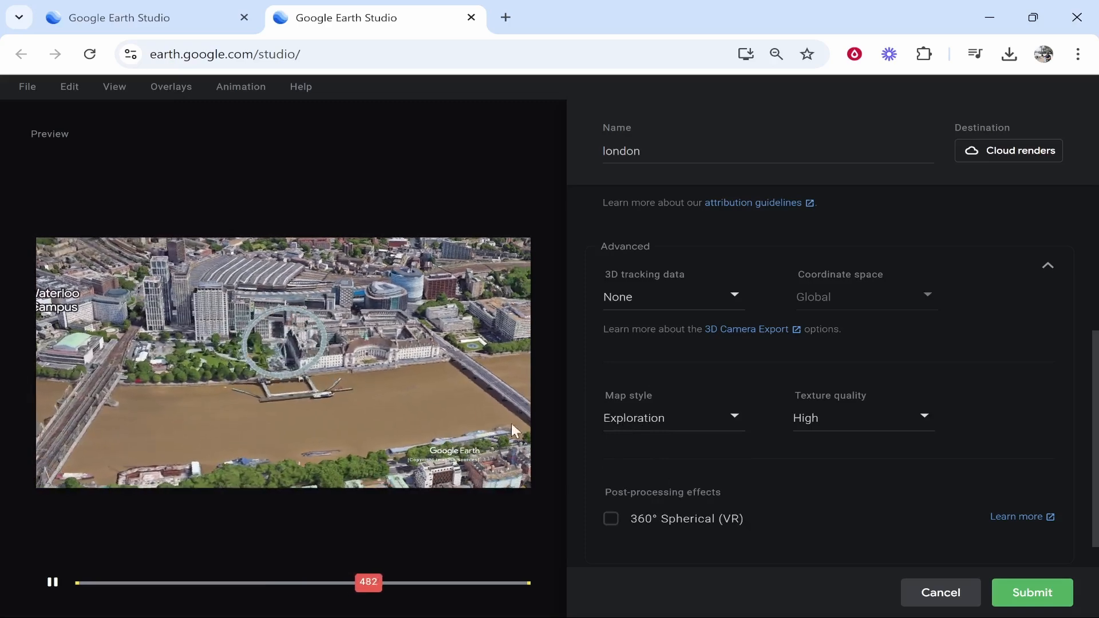
{"action": "left_click", "coordinate": [690, 421]}
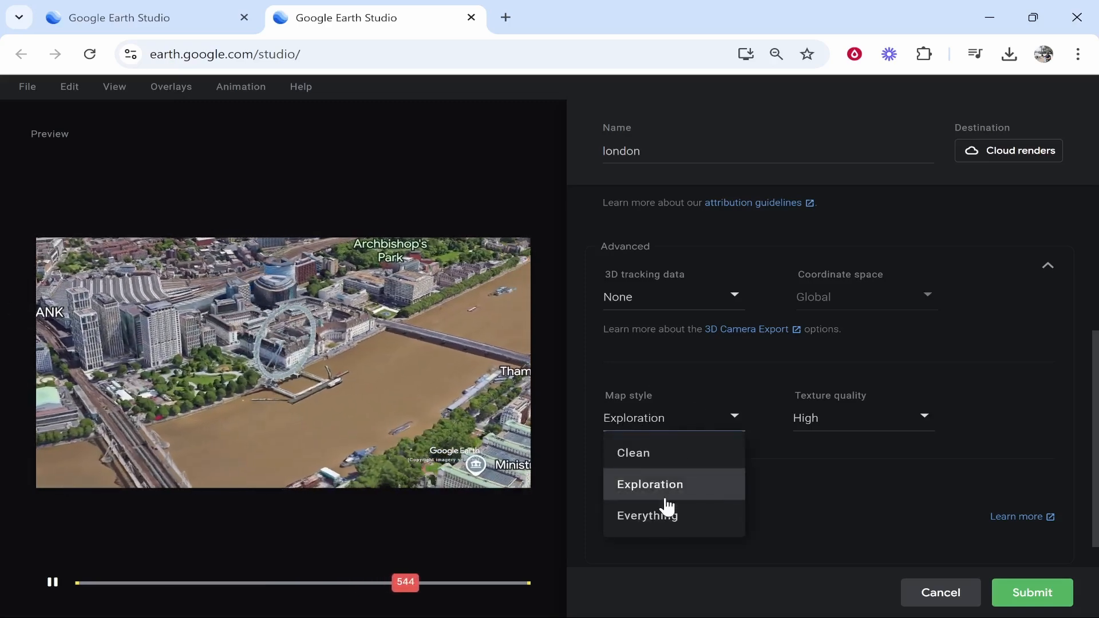
{"action": "left_click", "coordinate": [667, 515]}
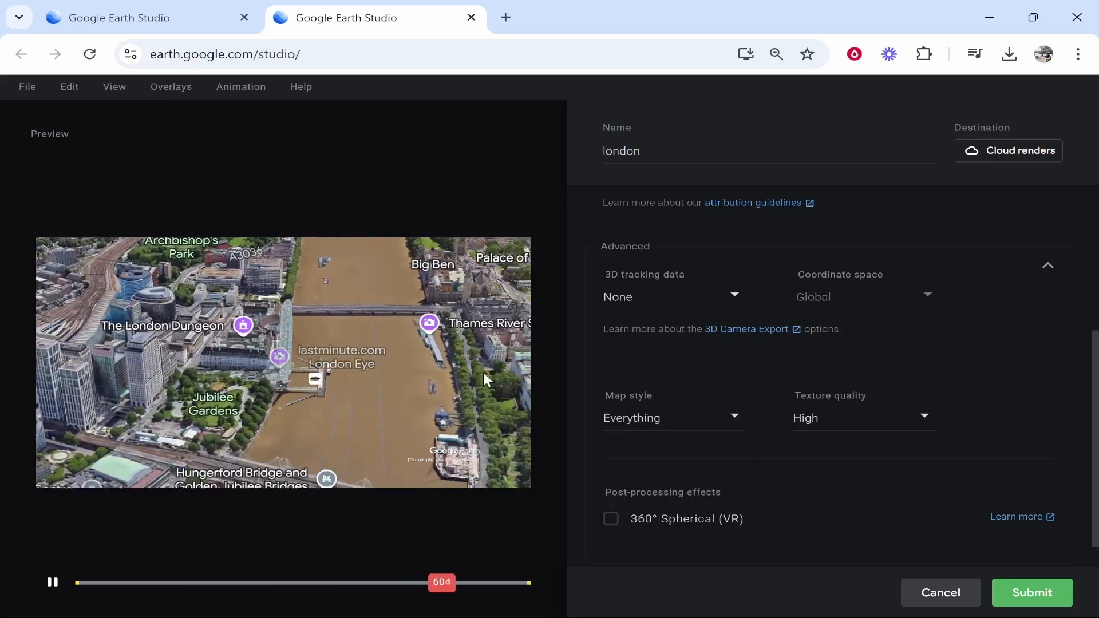
{"action": "left_click", "coordinate": [667, 428]}
{"action": "left_click", "coordinate": [664, 452]}
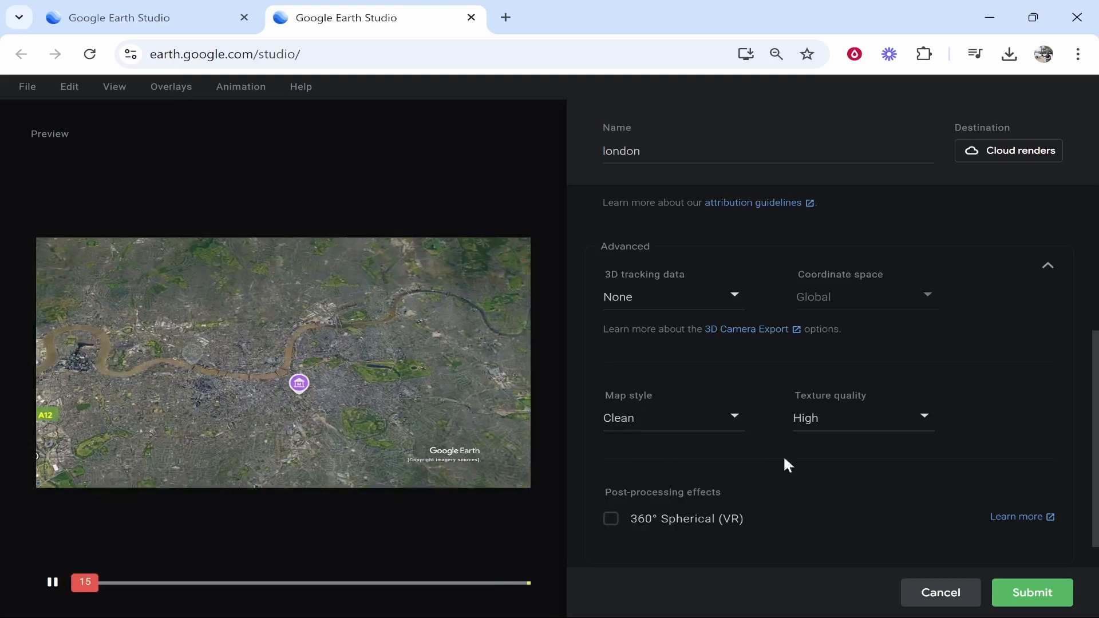
Step: Keep the texture quality at High and submit the MP4 video for cloud rendering
{"action": "left_click", "coordinate": [864, 417]}
{"action": "left_click", "coordinate": [818, 481]}
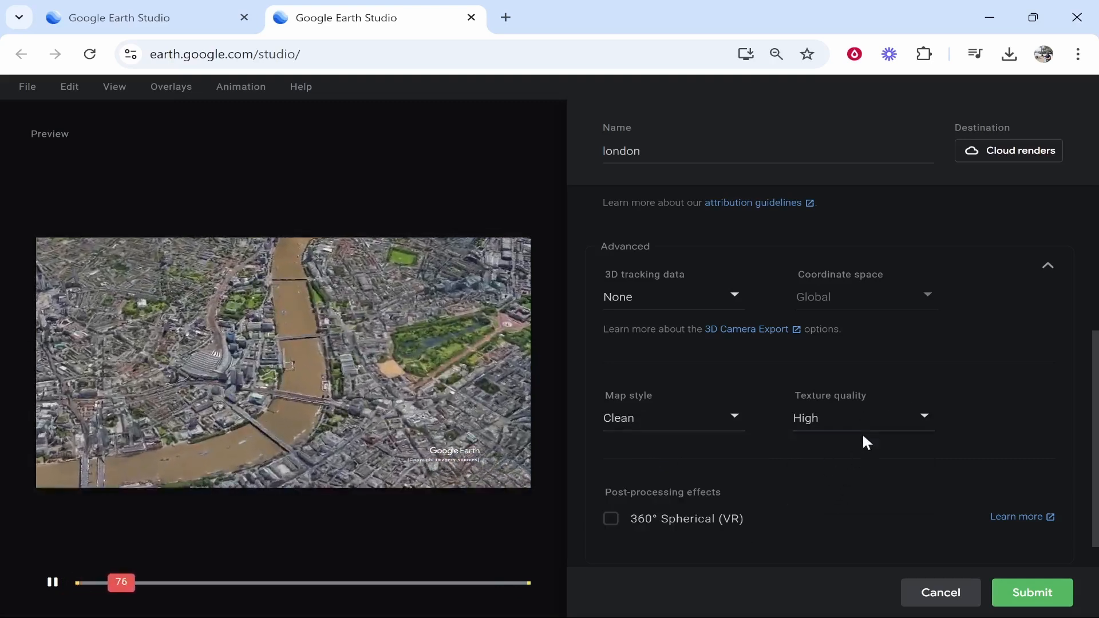
{"action": "scroll", "coordinate": [944, 503], "scroll_direction": "down", "scroll_amount": 1}
{"action": "left_click", "coordinate": [1040, 595]}
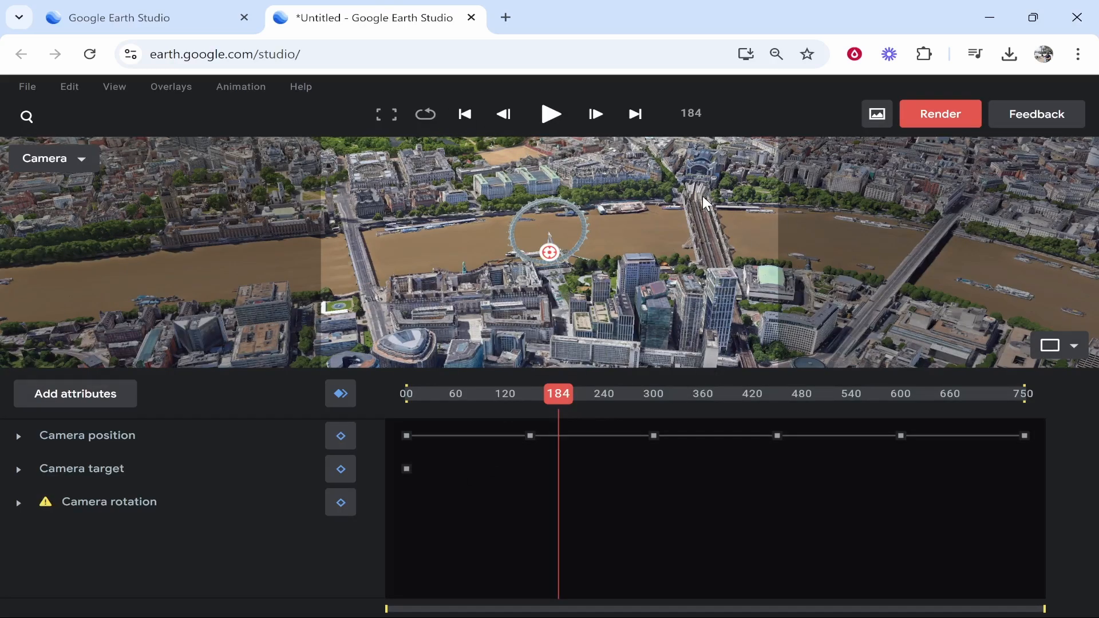
Step: Open the cloud renders list and examine the status and details of the london and test renders
{"action": "left_click", "coordinate": [233, 99]}
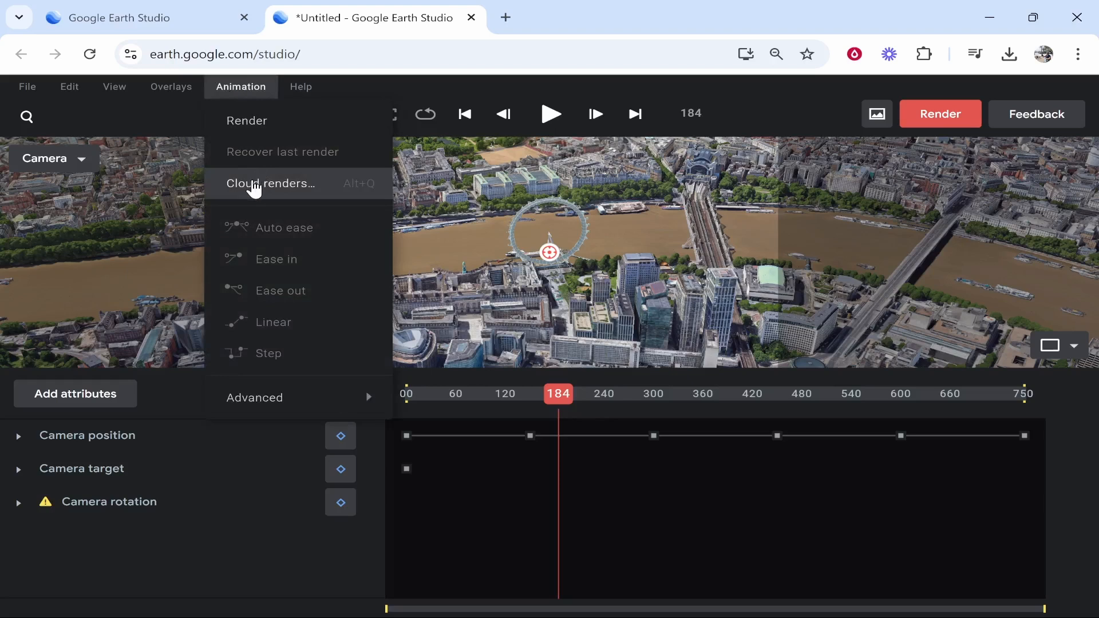
{"action": "left_click", "coordinate": [254, 184]}
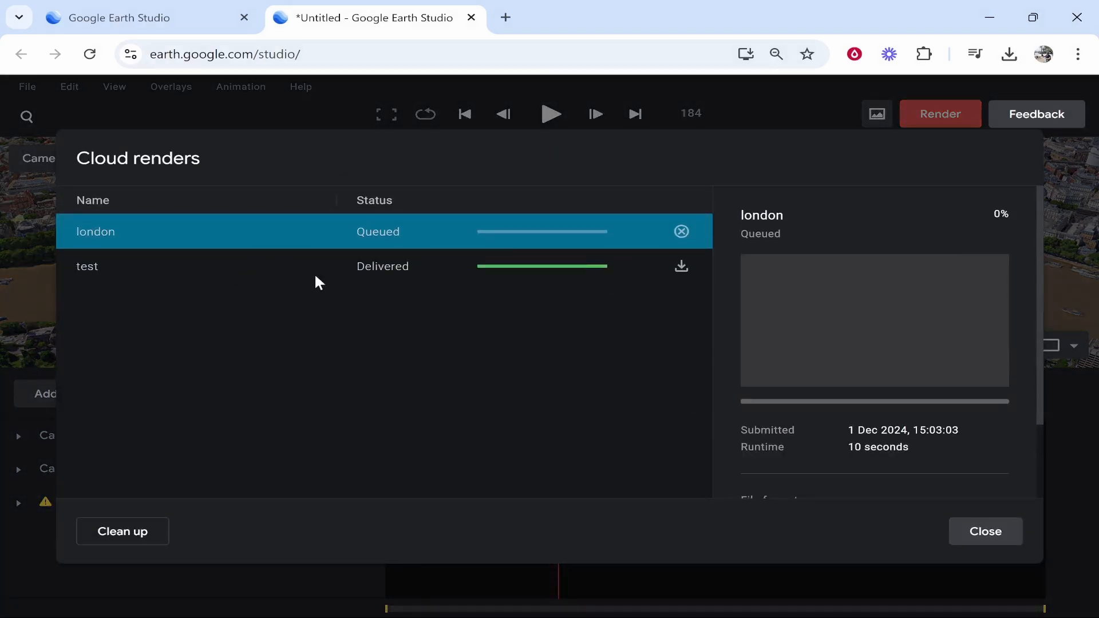
{"action": "left_click", "coordinate": [431, 263]}
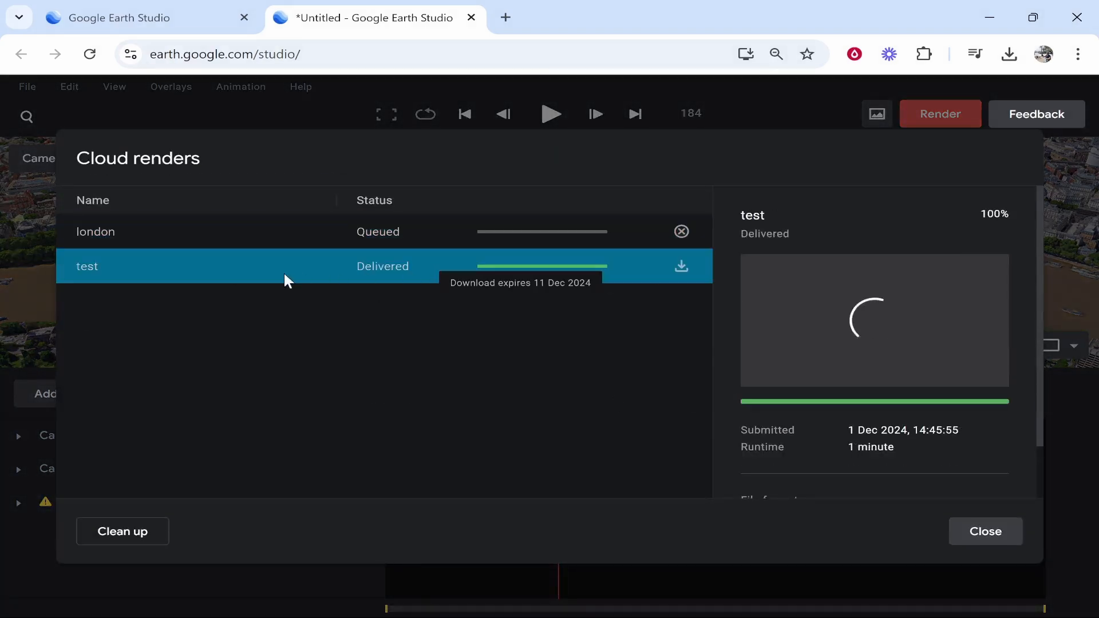
{"action": "left_click", "coordinate": [393, 223]}
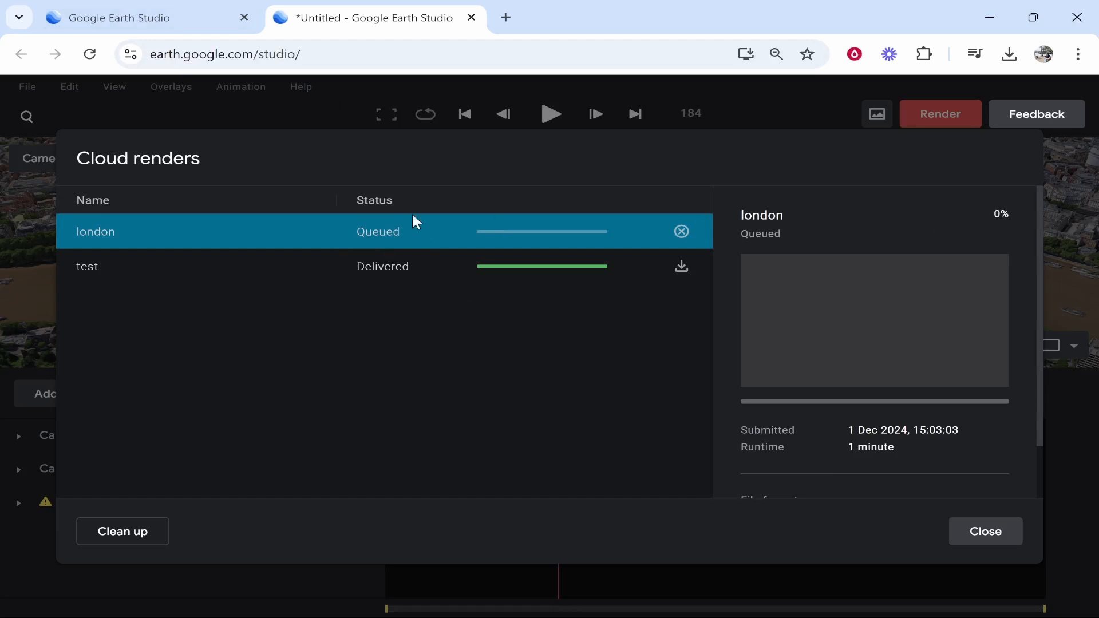
{"action": "left_click", "coordinate": [349, 266]}
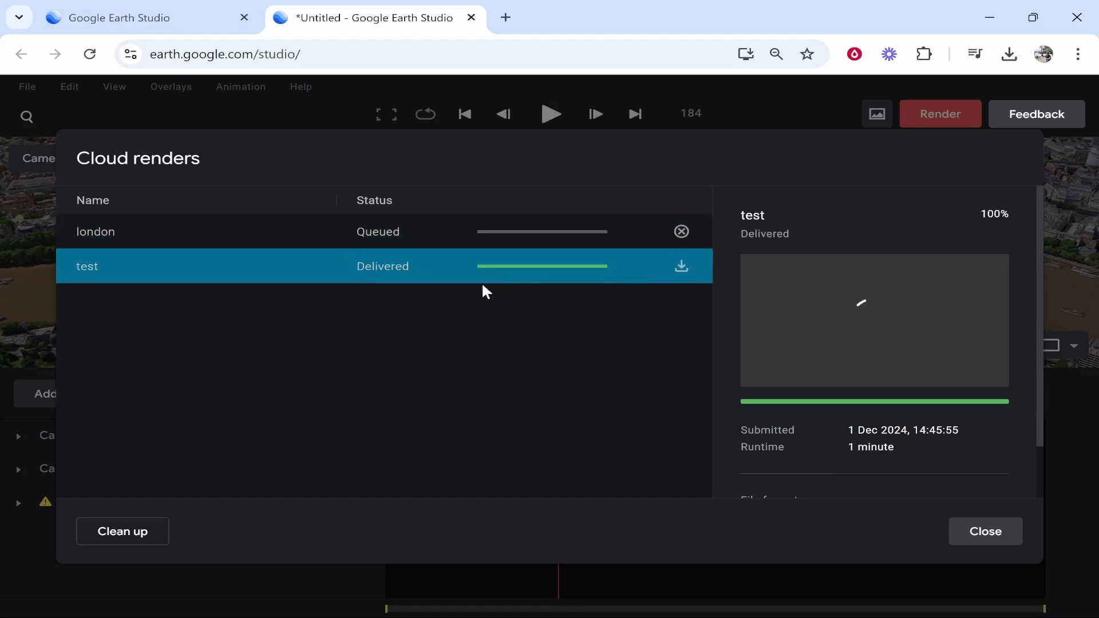
{"action": "scroll", "coordinate": [767, 299], "scroll_direction": "down", "scroll_amount": 1}
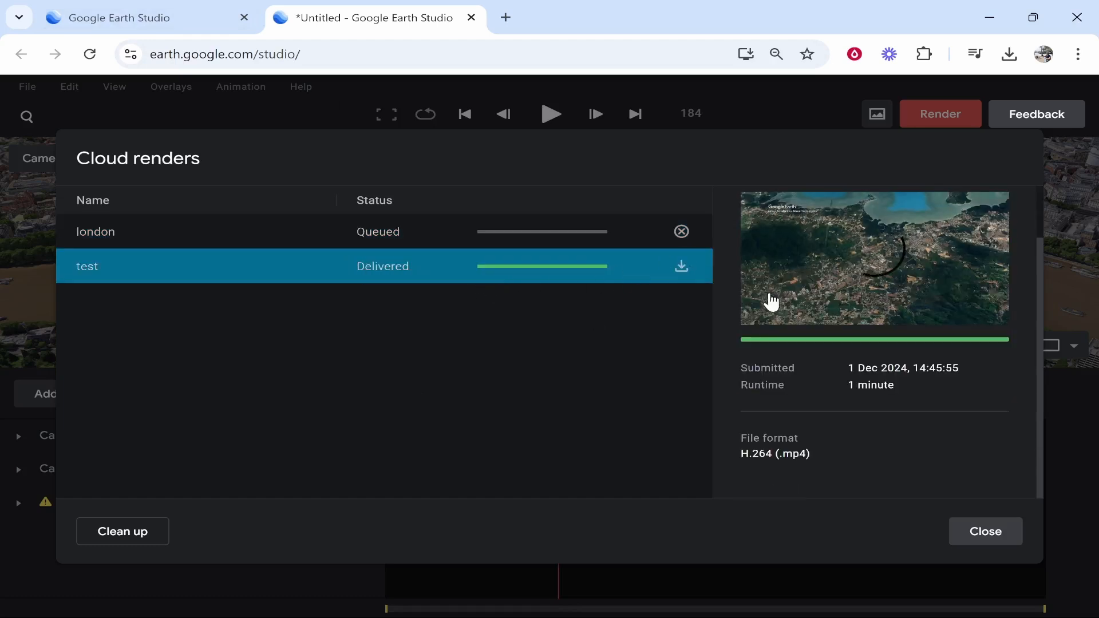
Step: Select the london cloud render and download its video file
{"action": "left_click", "coordinate": [409, 231]}
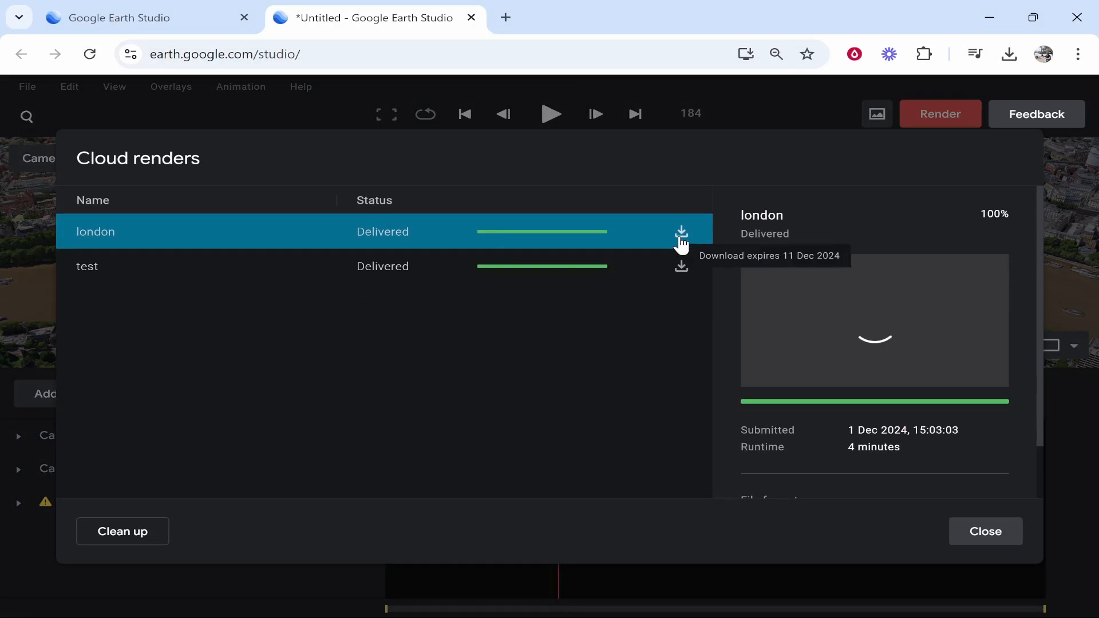
{"action": "left_click", "coordinate": [681, 233]}
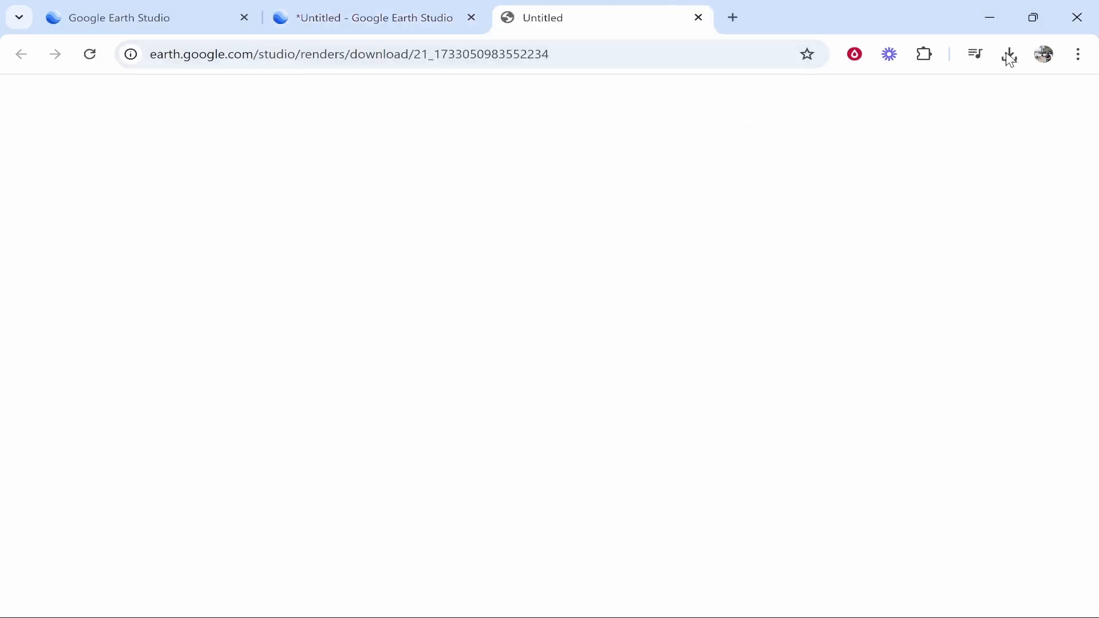
{"action": "key", "text": "Return"}
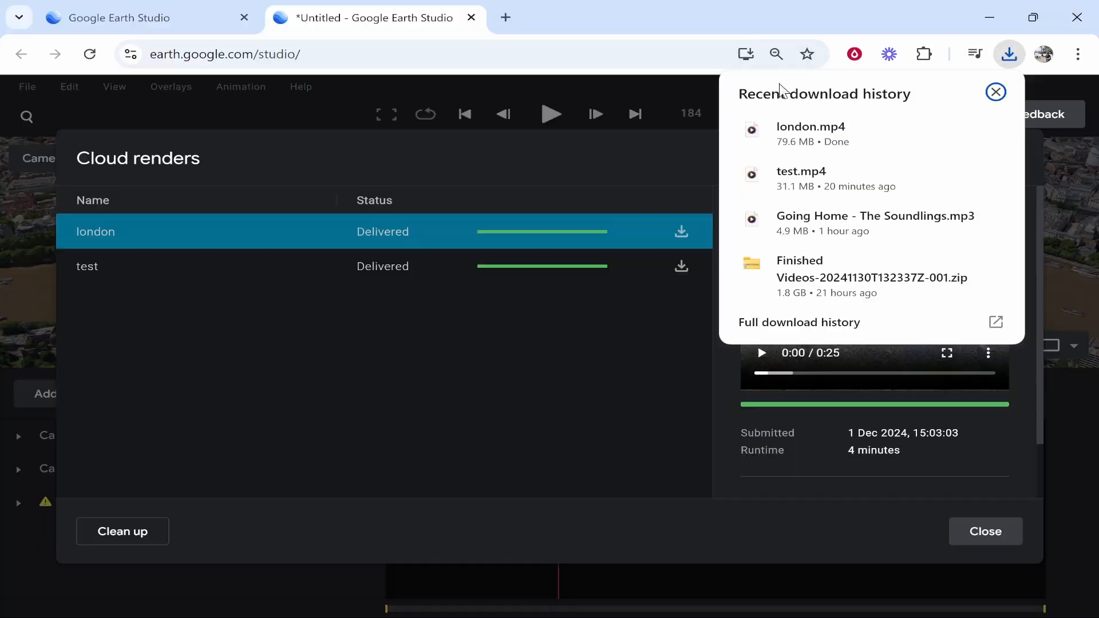
Step: Open the downloaded london.mp4 in Media Player and watch the animation, pausing it at 00:00:12
{"action": "left_click", "coordinate": [896, 148]}
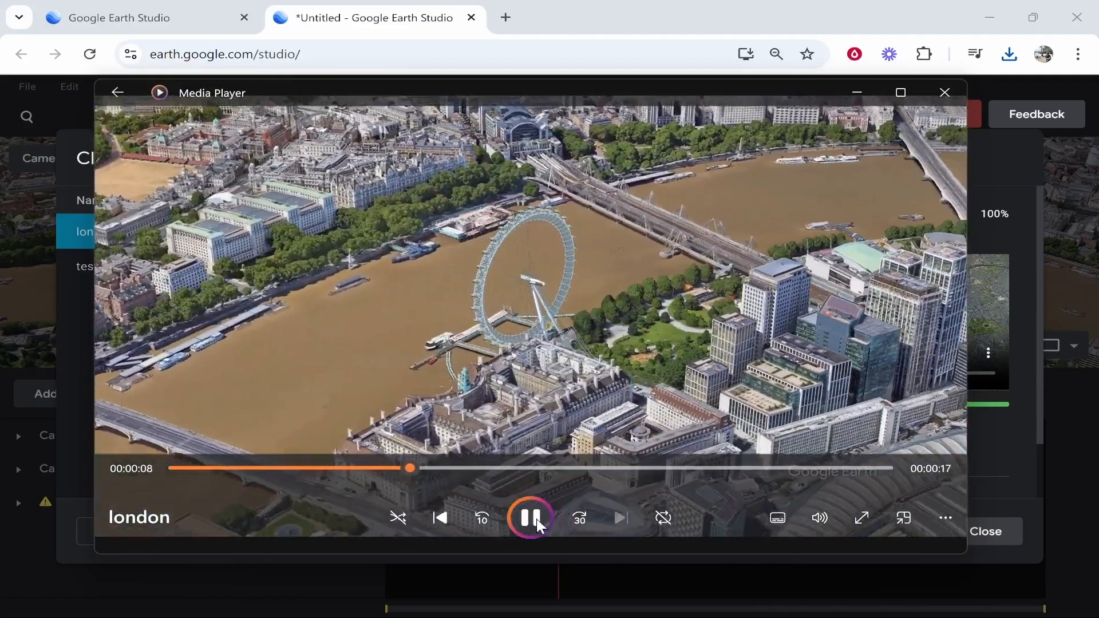
{"action": "left_click", "coordinate": [535, 521]}
{"action": "left_click", "coordinate": [528, 527]}
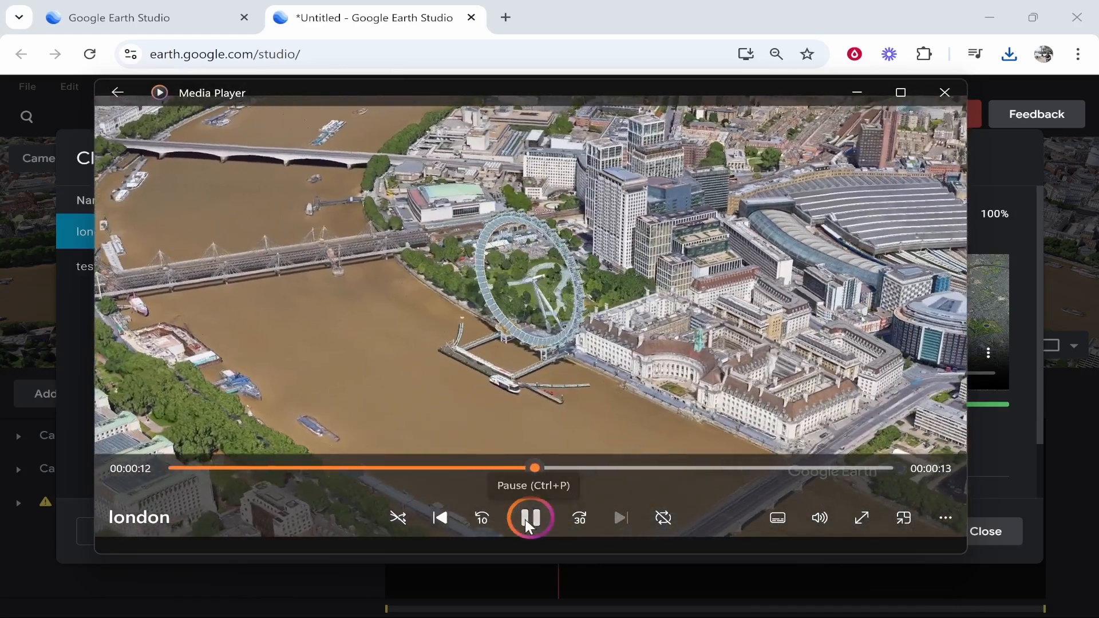
{"action": "left_click", "coordinate": [524, 518]}
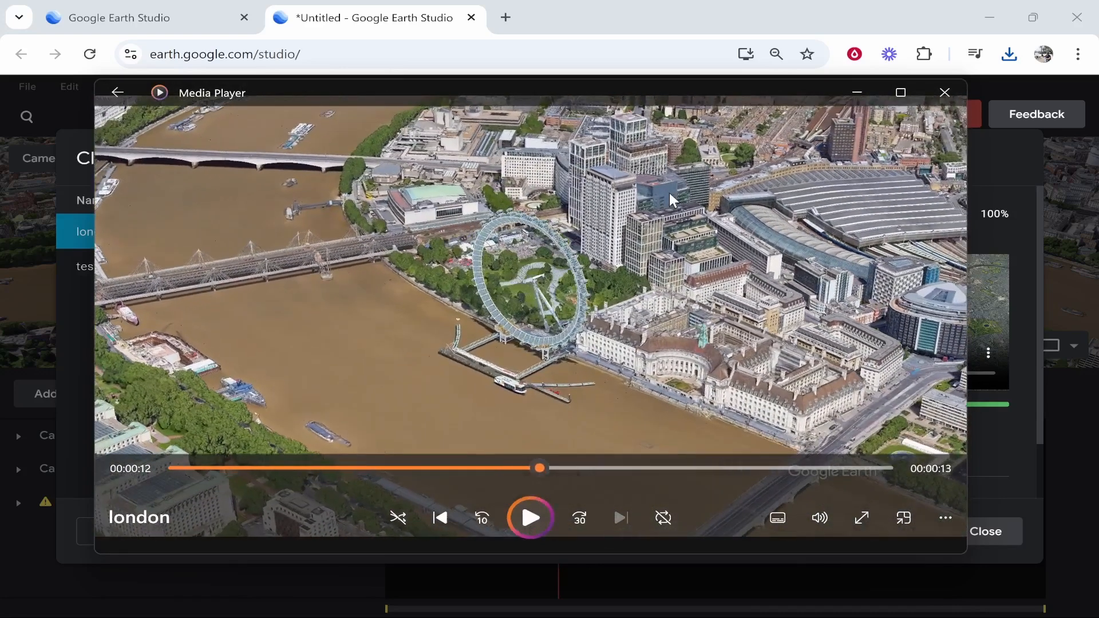